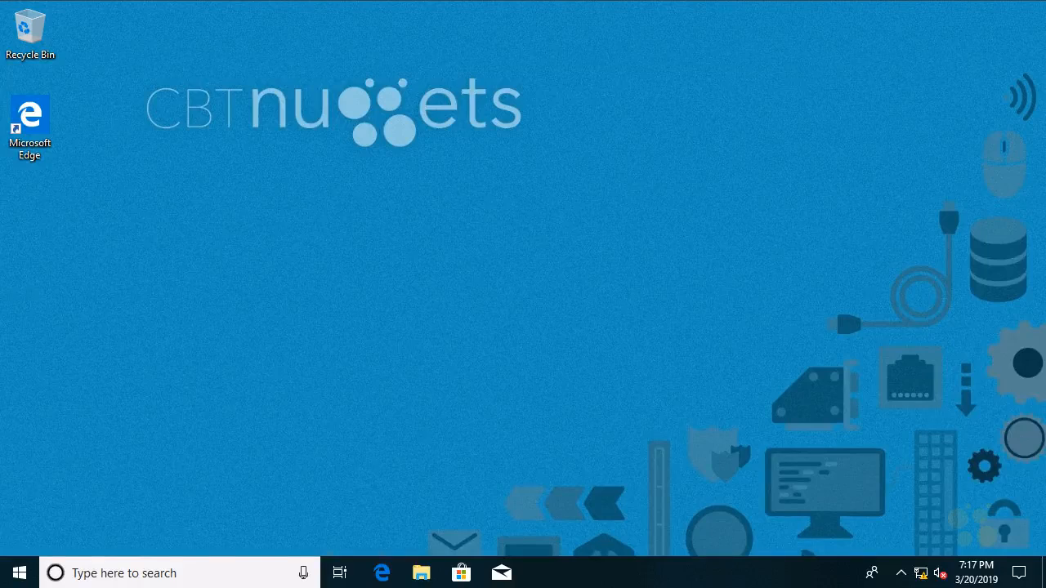
Open Task Manager and move its window toward the middle of the desktop.
right_click(692, 573)
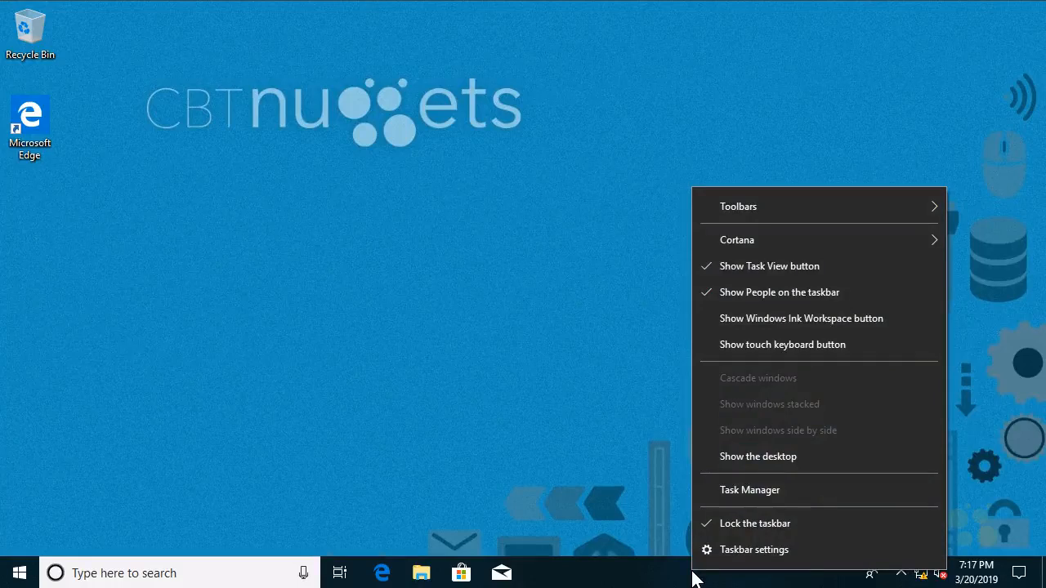
right_click(627, 582)
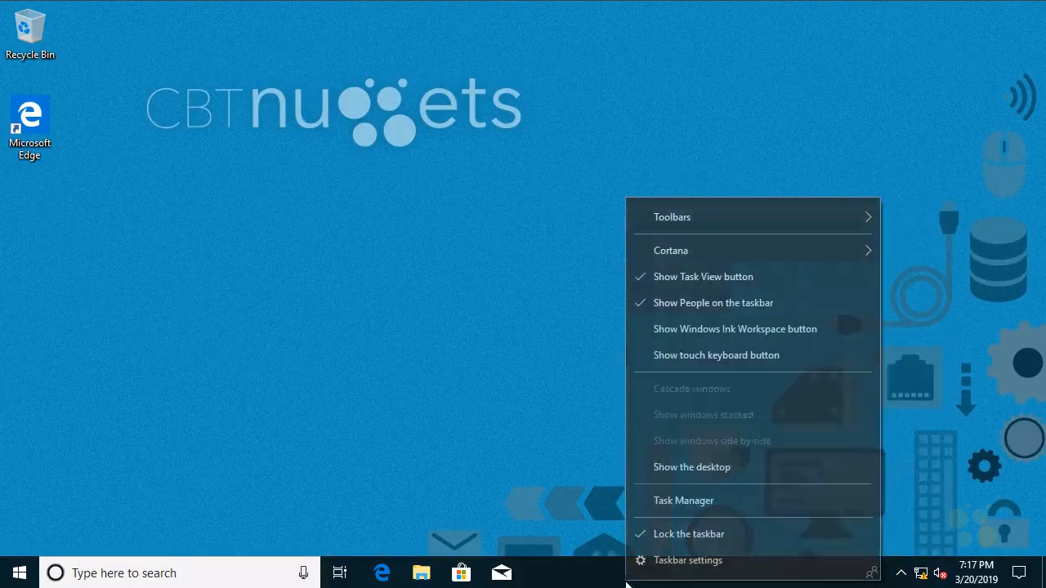
click(717, 501)
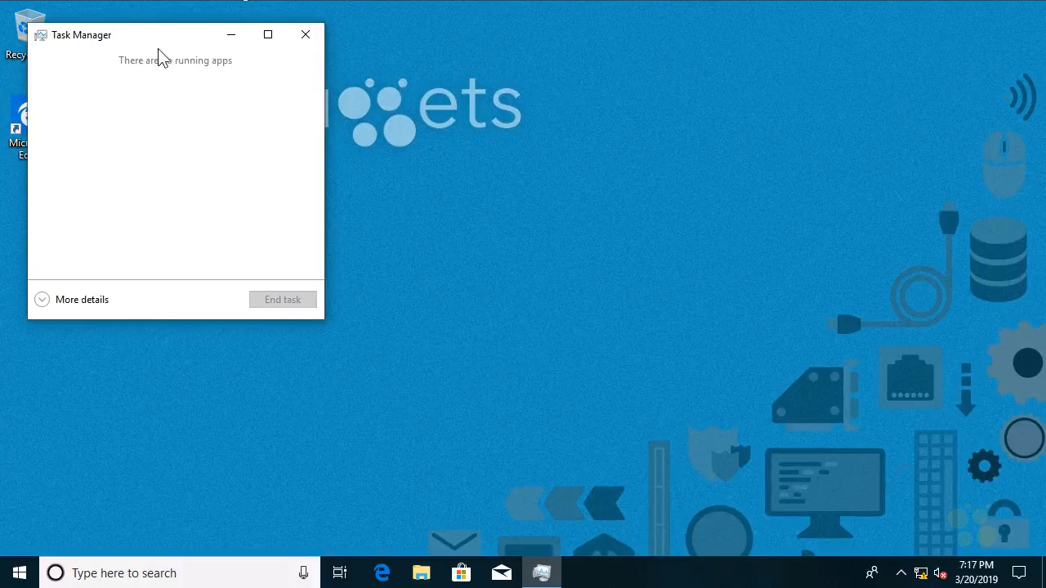
drag(160, 33, 506, 147)
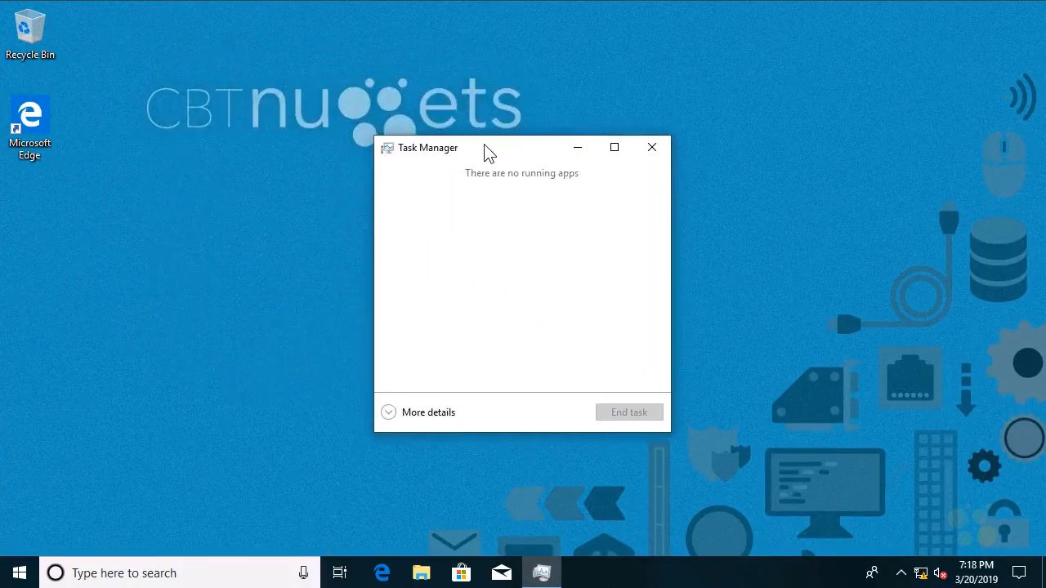
drag(485, 145, 459, 133)
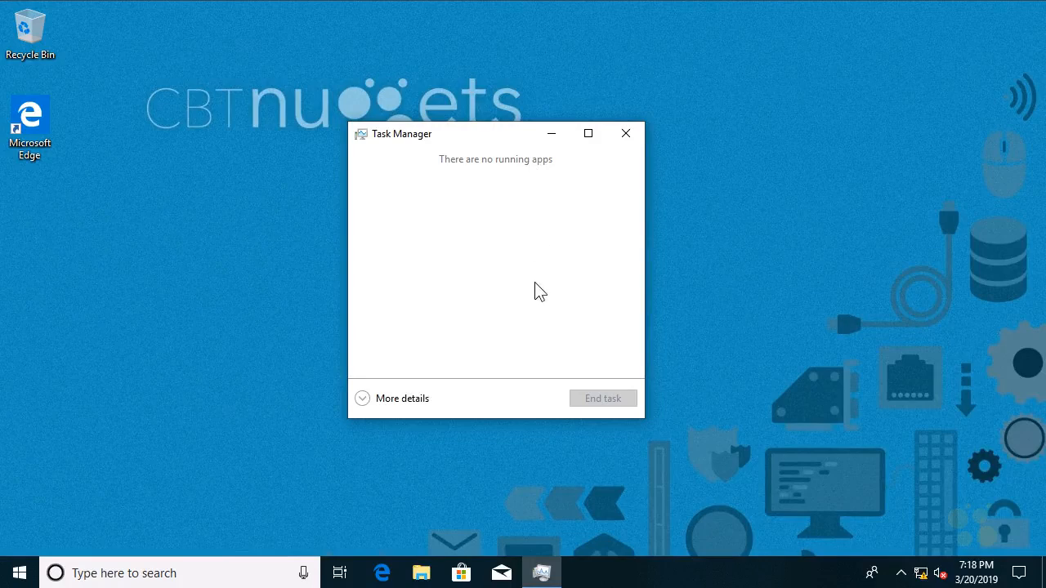
Expand Task Manager to its detailed view and maximize the window.
click(365, 400)
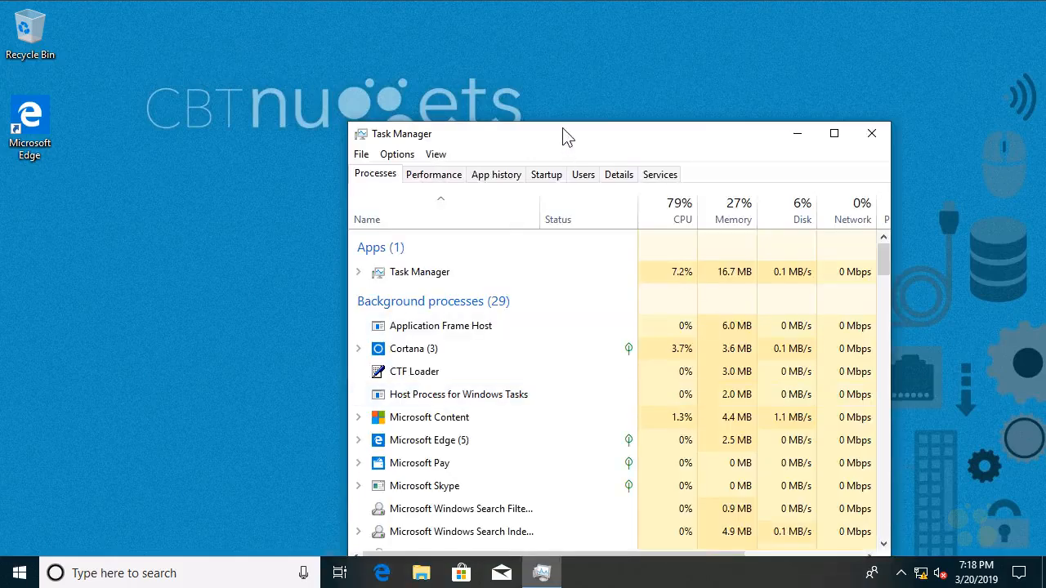
drag(564, 135, 464, 41)
click(731, 37)
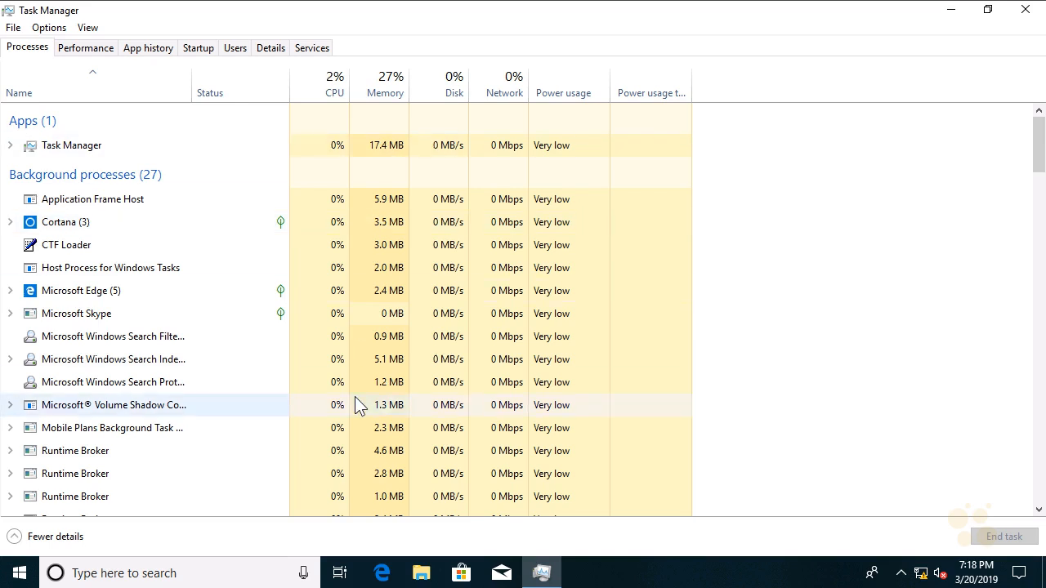
Sort the processes by memory and finally by CPU usage, and look at the actions available for the Microsoft Edge process.
click(370, 92)
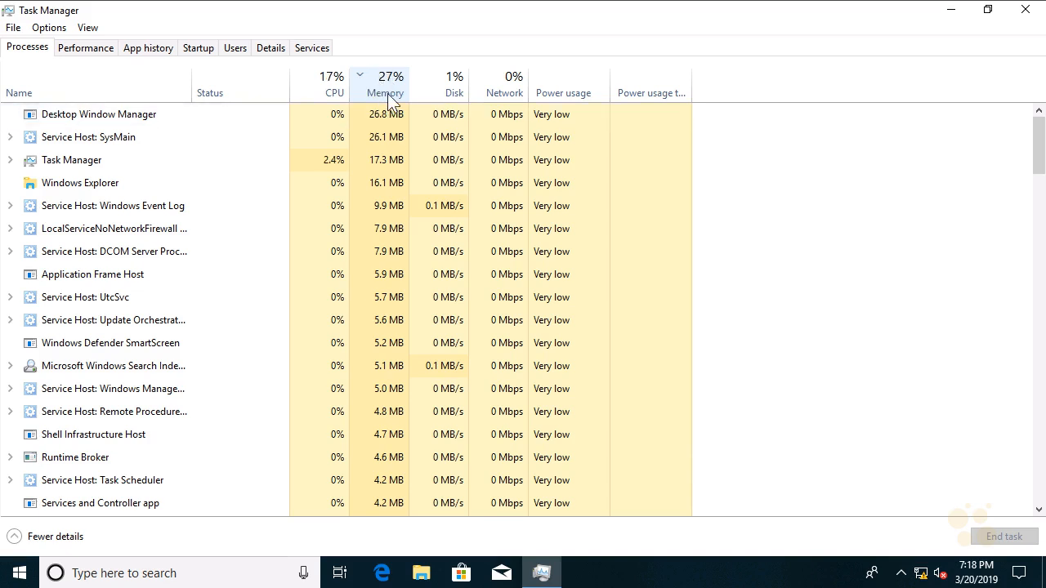
click(335, 89)
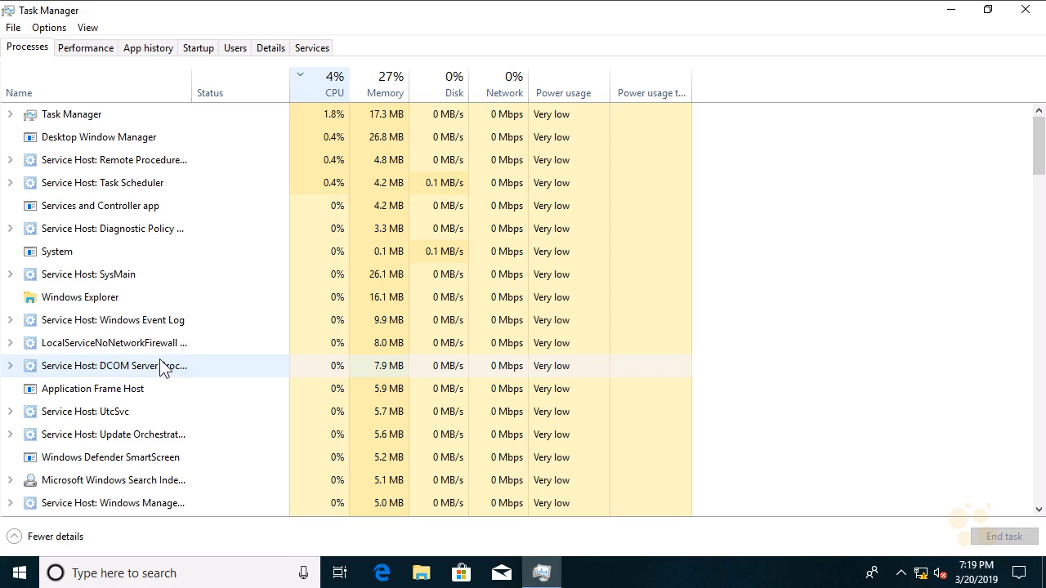
scroll(161, 367, down, 9)
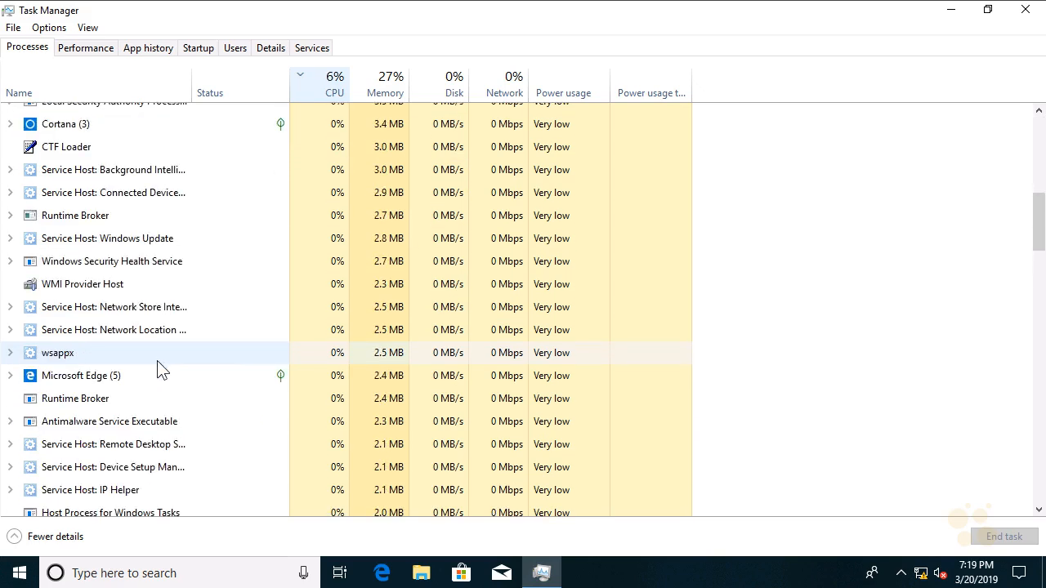
right_click(125, 376)
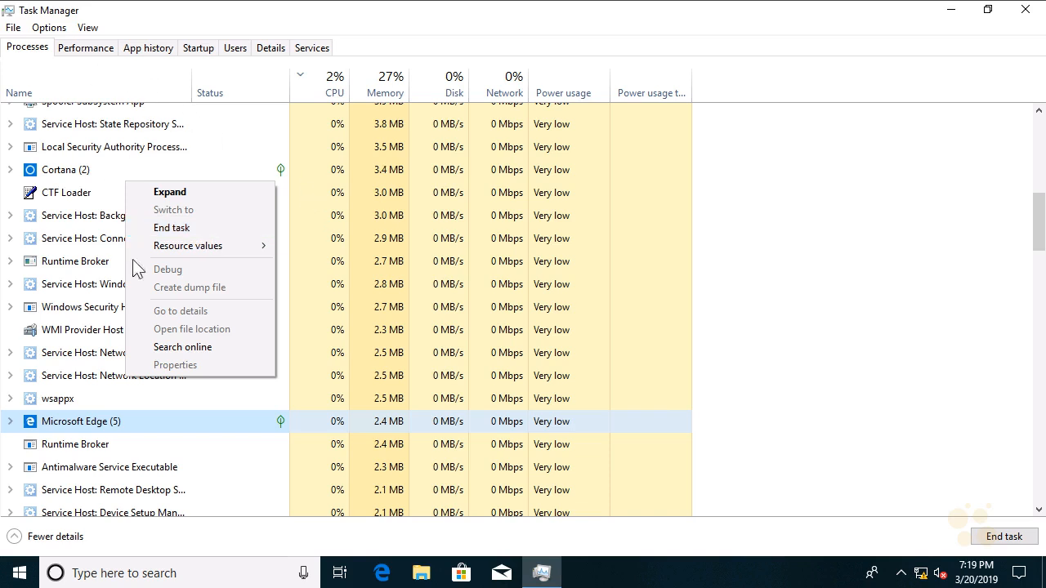
click(852, 257)
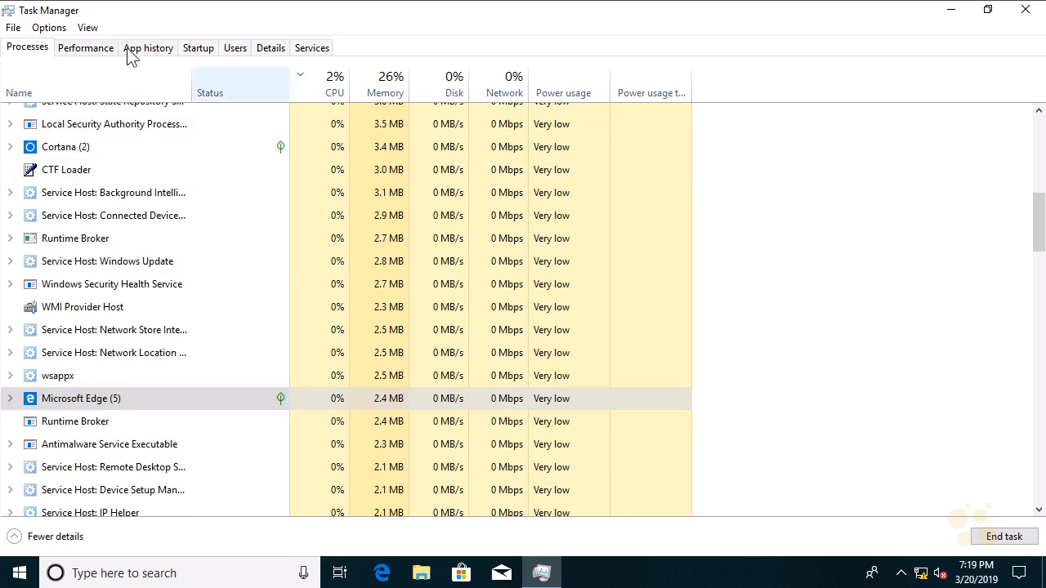
Review the performance graphs for CPU, memory, Disk 0 (C:), Disk 1 (U:) and Ethernet, and view the app resource usage history.
click(98, 52)
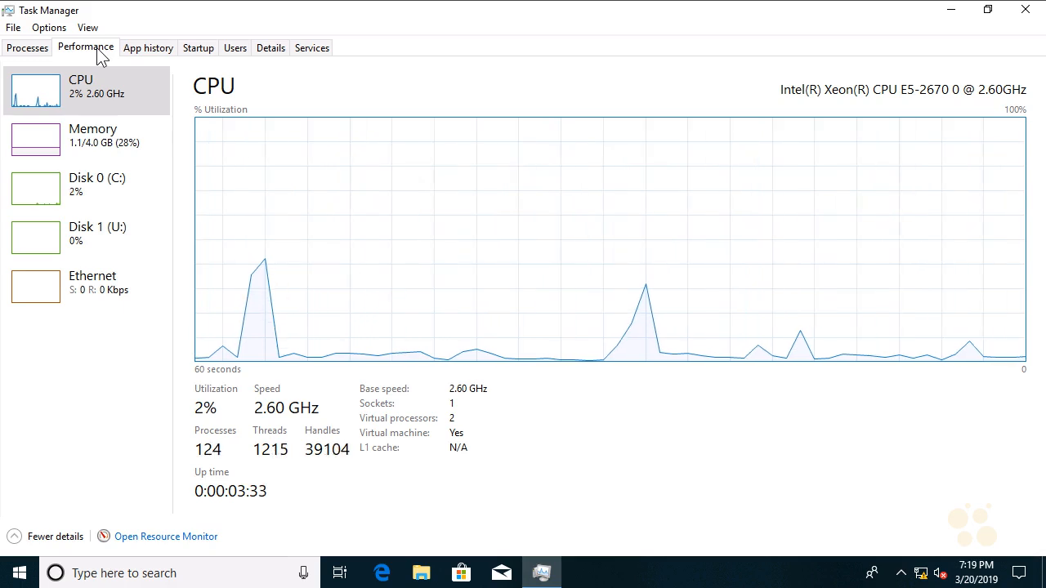
click(108, 148)
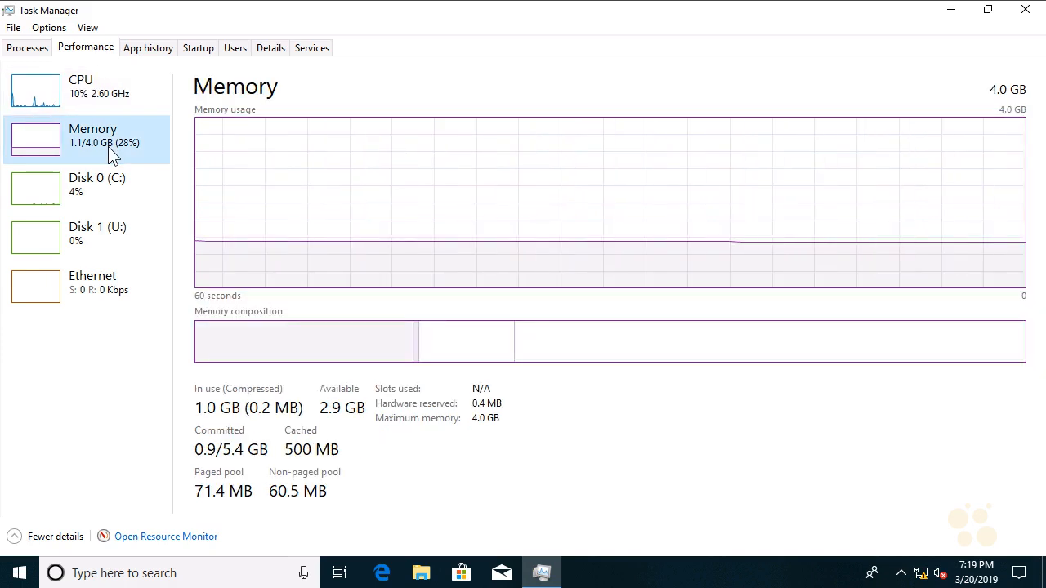
click(115, 212)
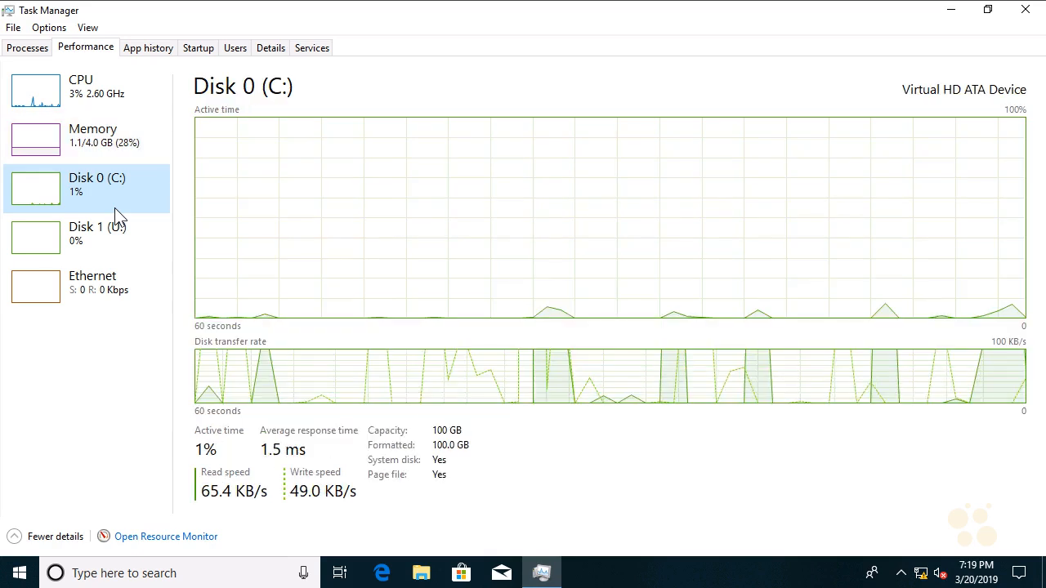
click(117, 235)
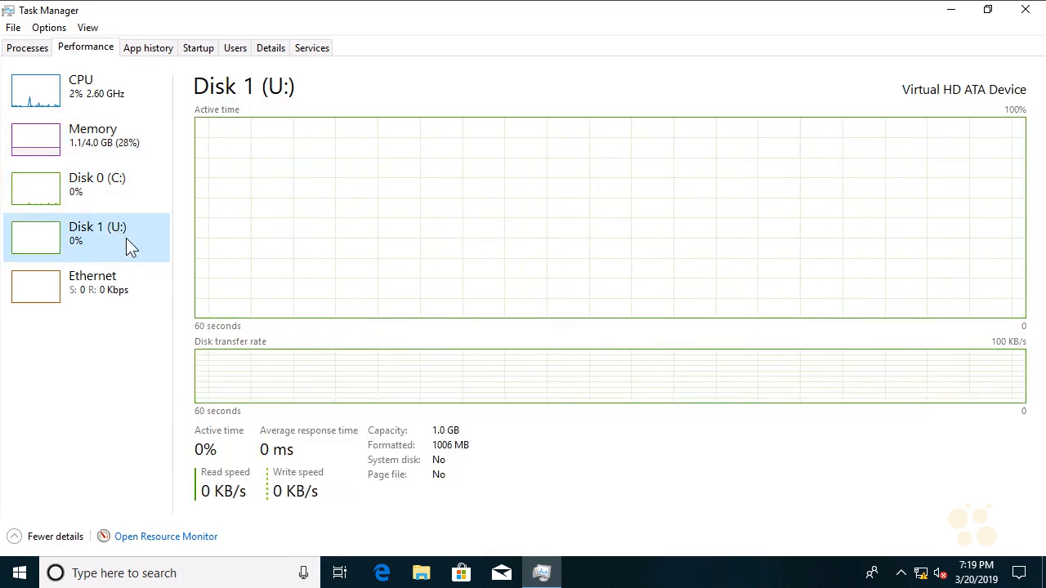
click(119, 288)
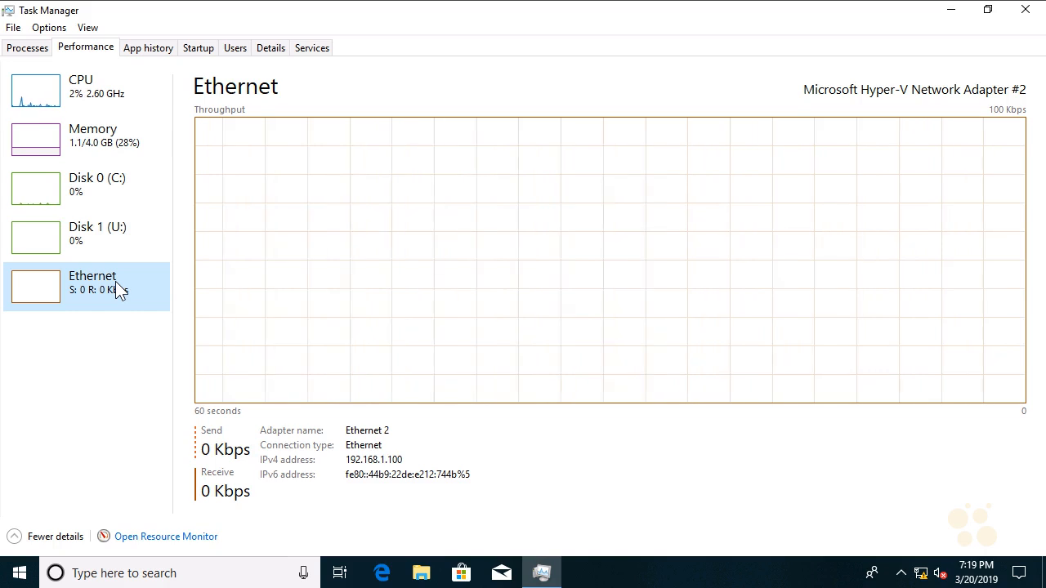
mouse_move(927, 576)
click(155, 54)
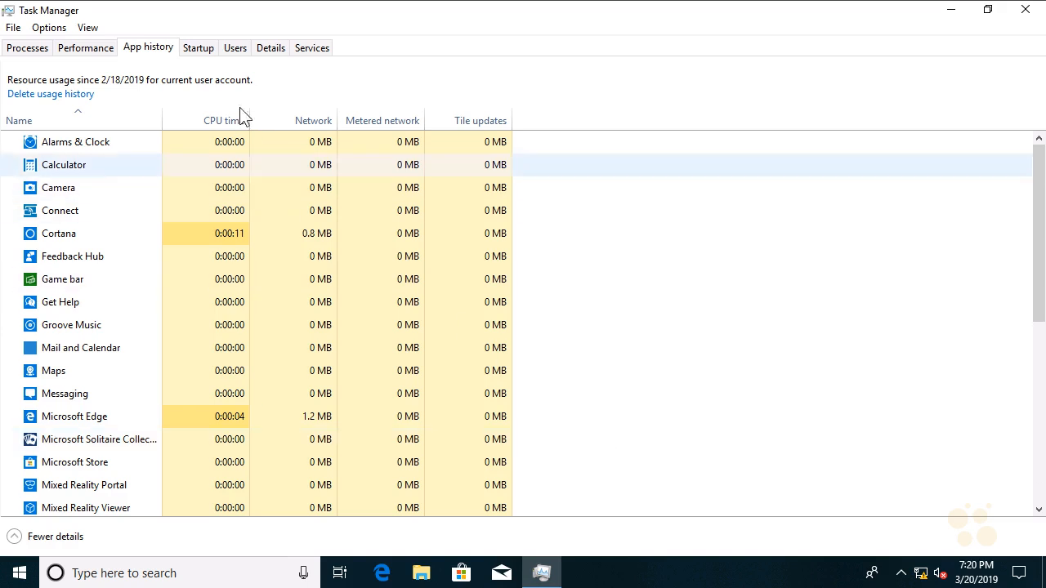
Disable the Windows Security notification entry in the list of startup programs.
click(201, 50)
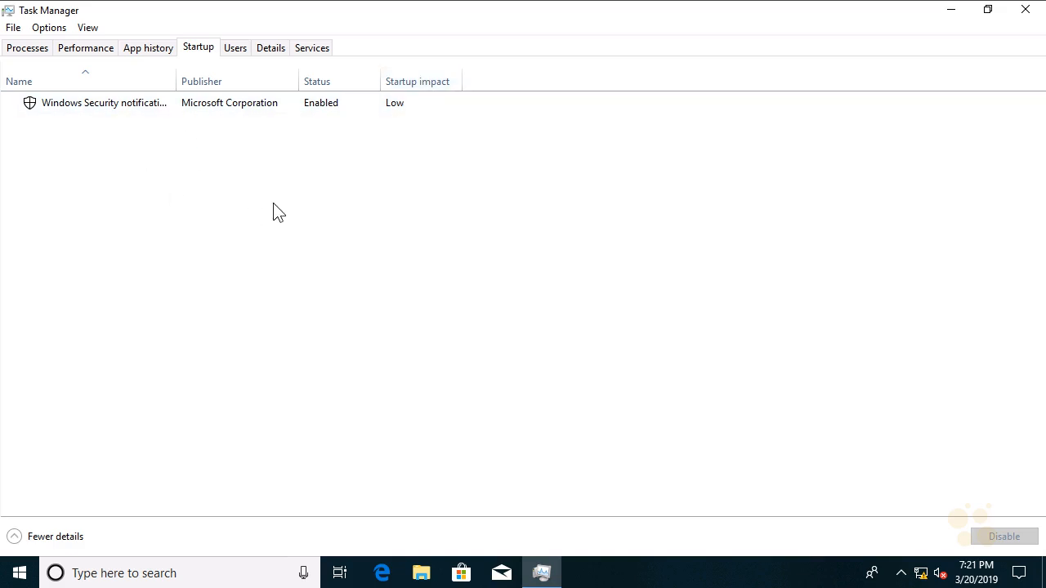
right_click(121, 105)
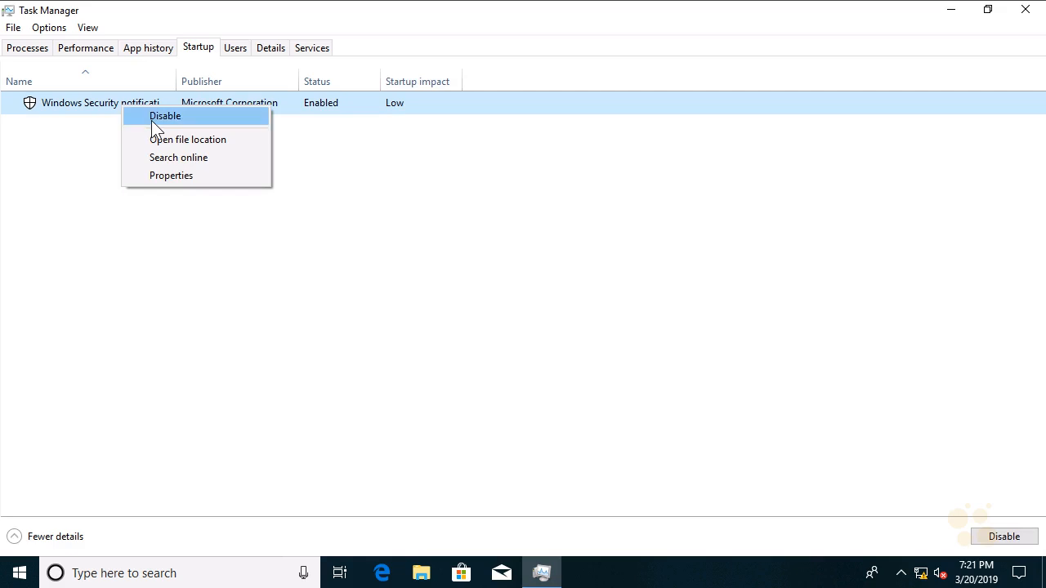
right_click(217, 102)
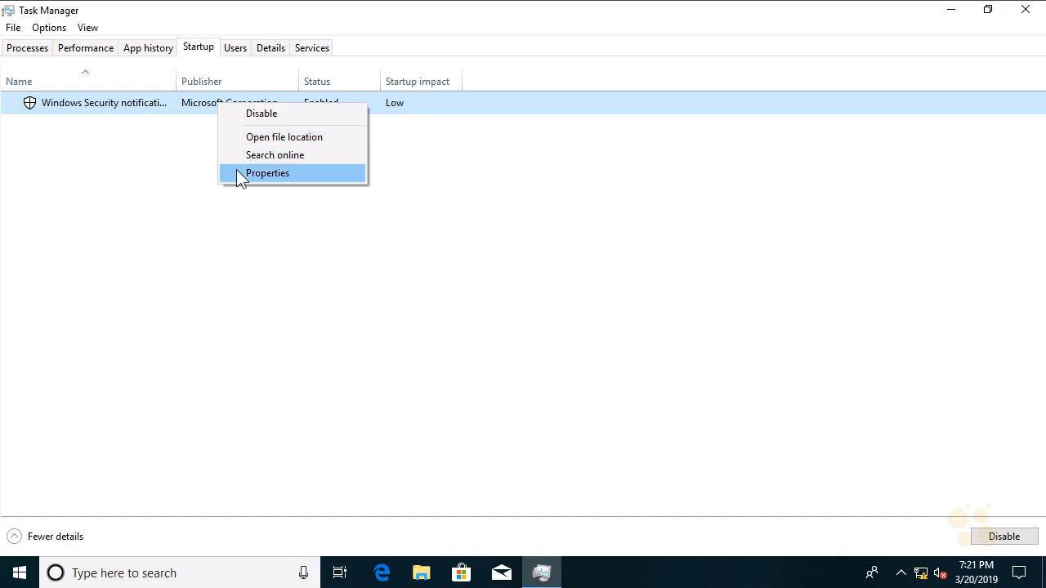
click(171, 206)
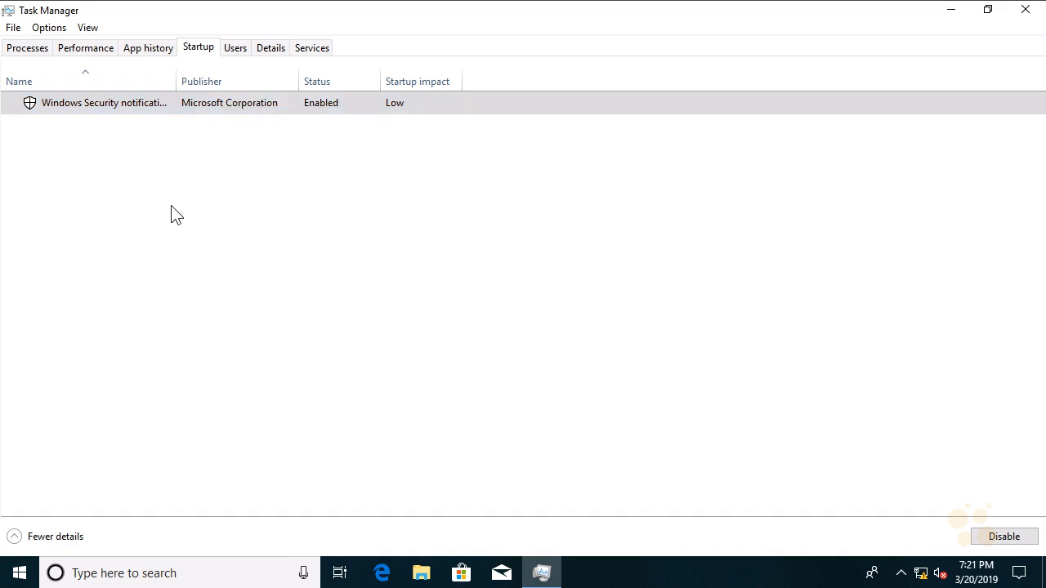
right_click(316, 114)
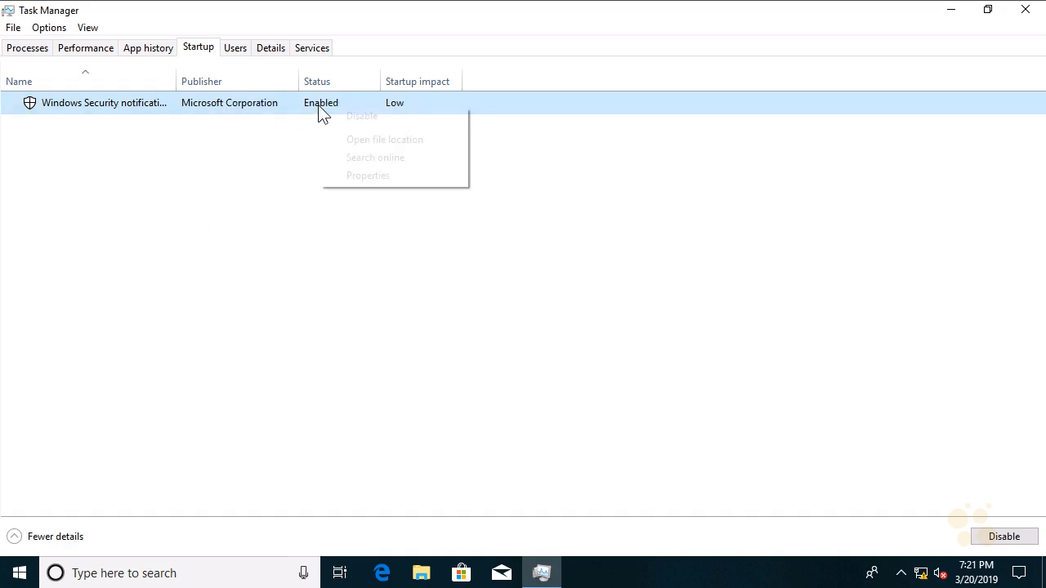
click(337, 115)
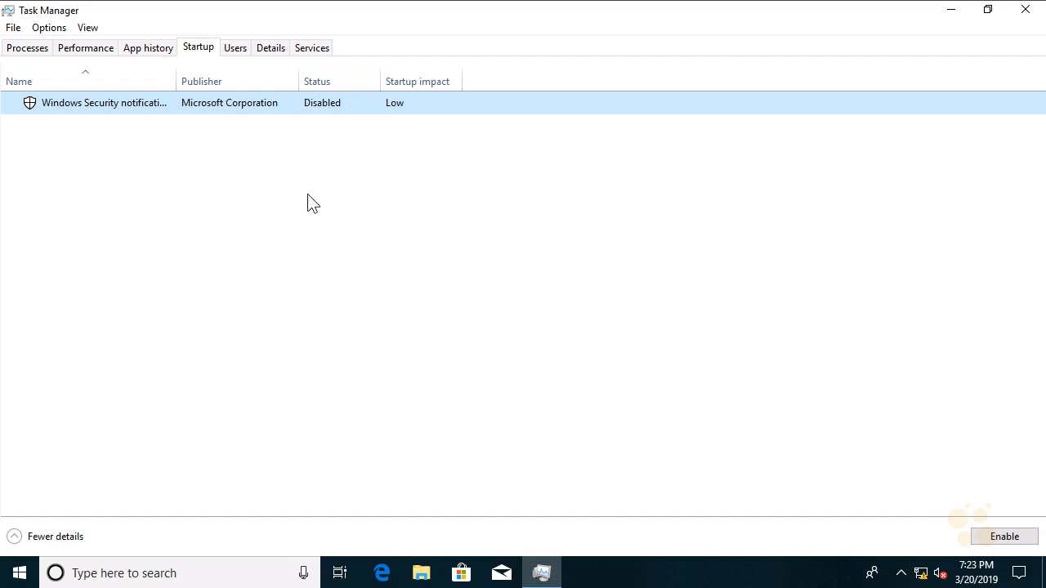
Inspect the processes running under the signed-in user account, and view the detailed list of executables.
click(234, 49)
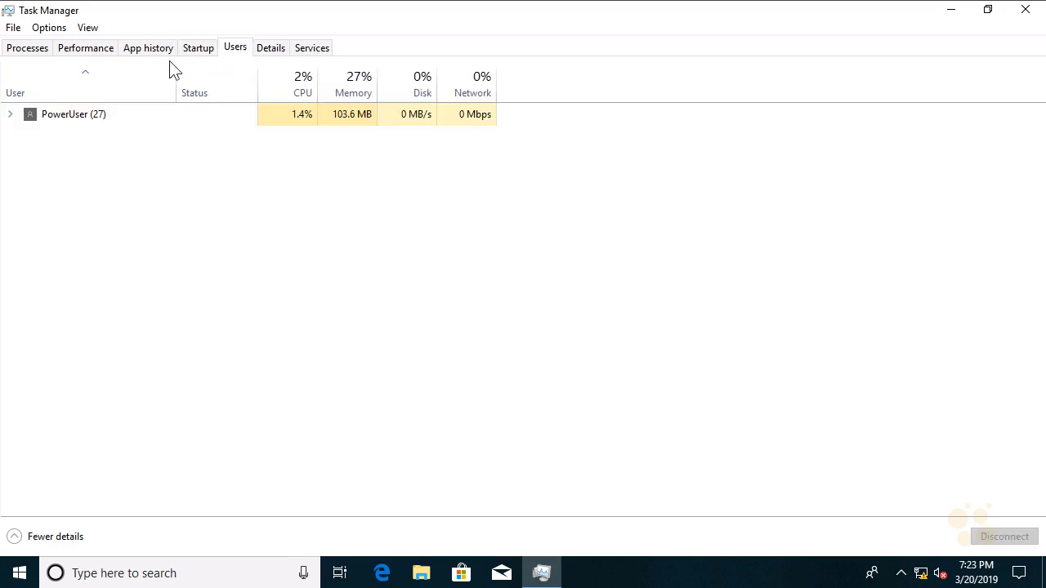
click(11, 116)
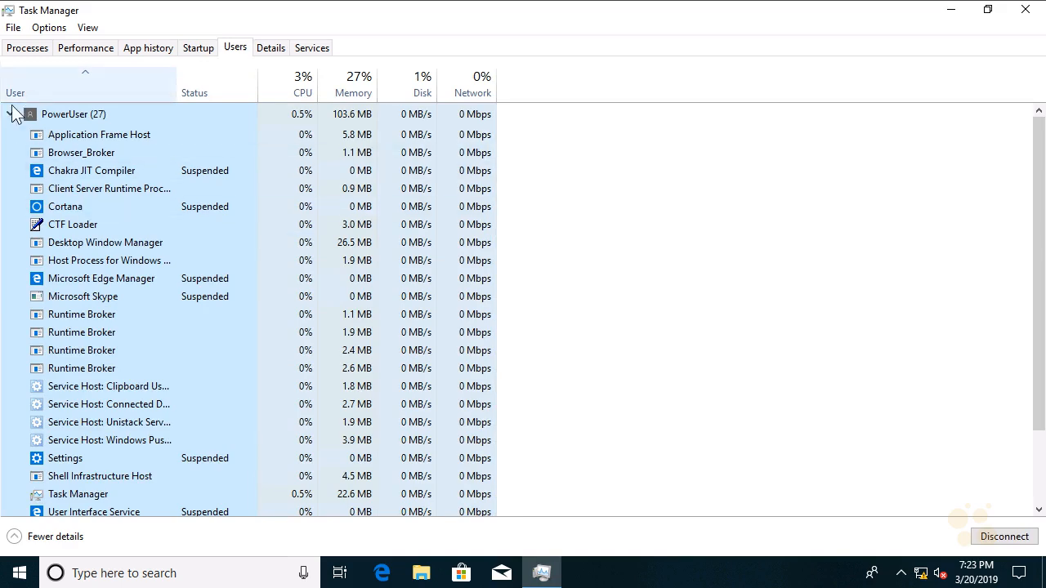
click(10, 115)
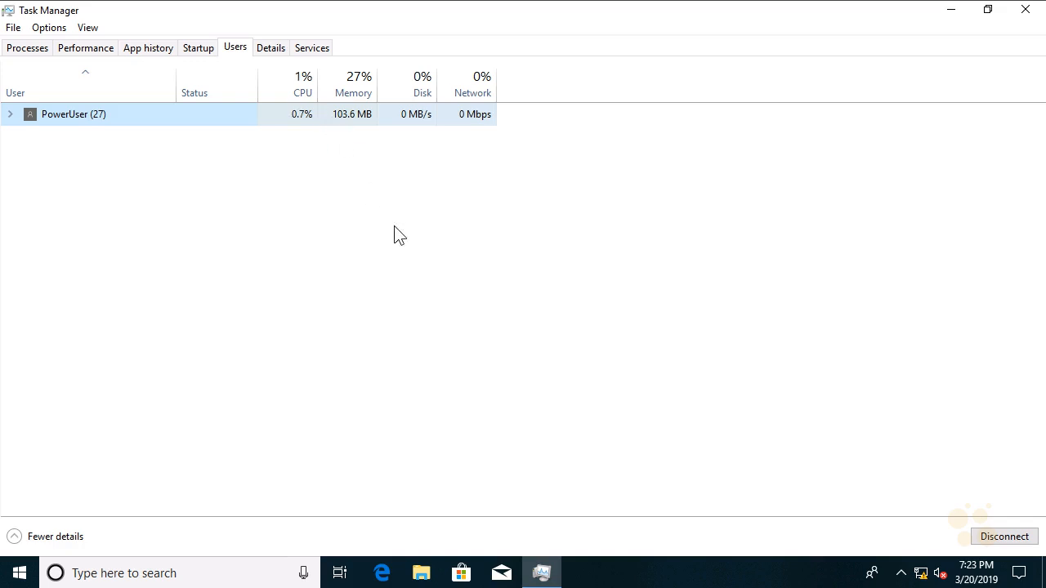
click(273, 50)
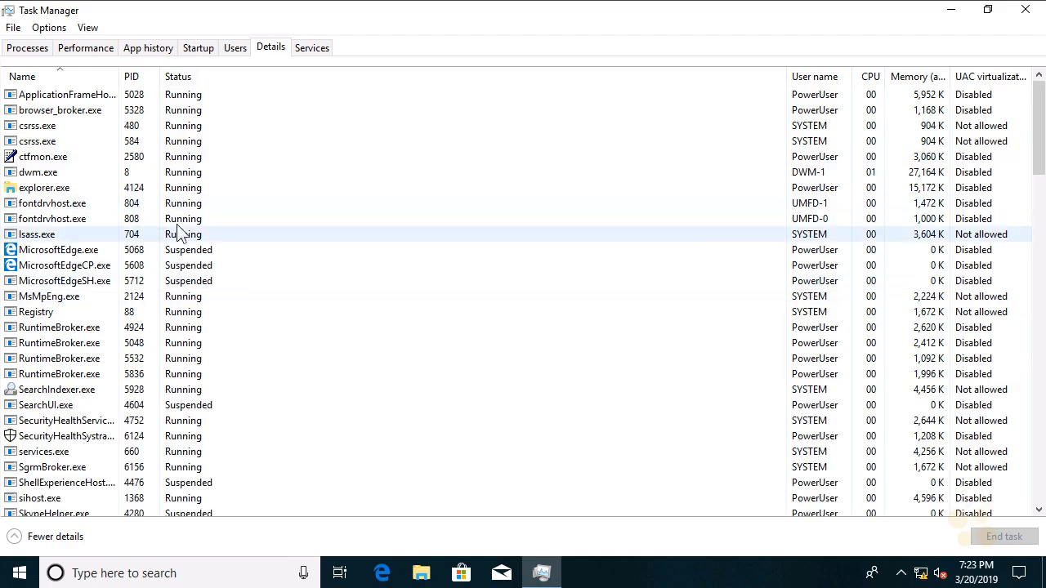
Browse the whole services list and sort it by name in descending order.
click(315, 51)
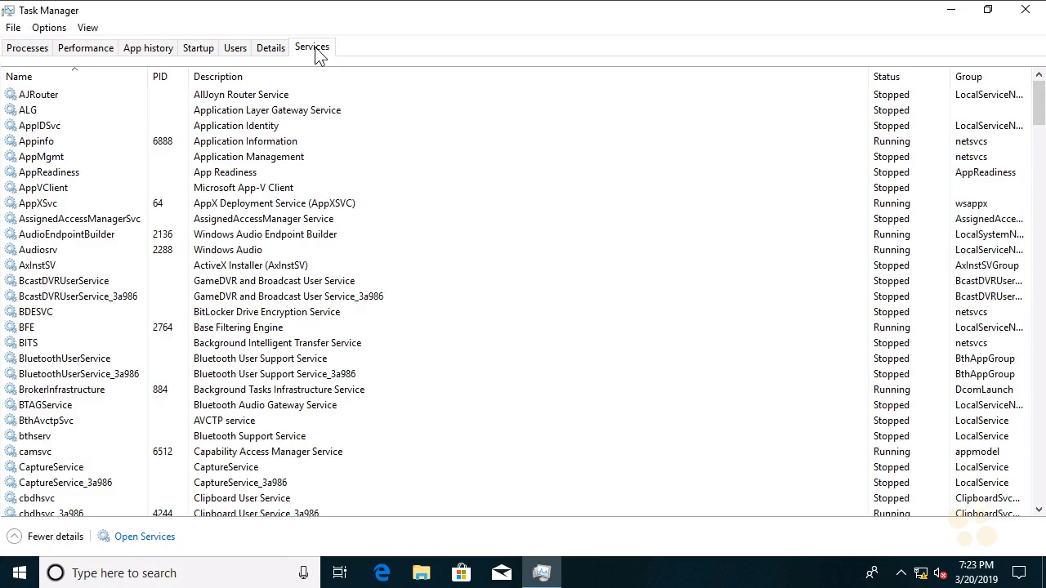
scroll(422, 231, down, 20)
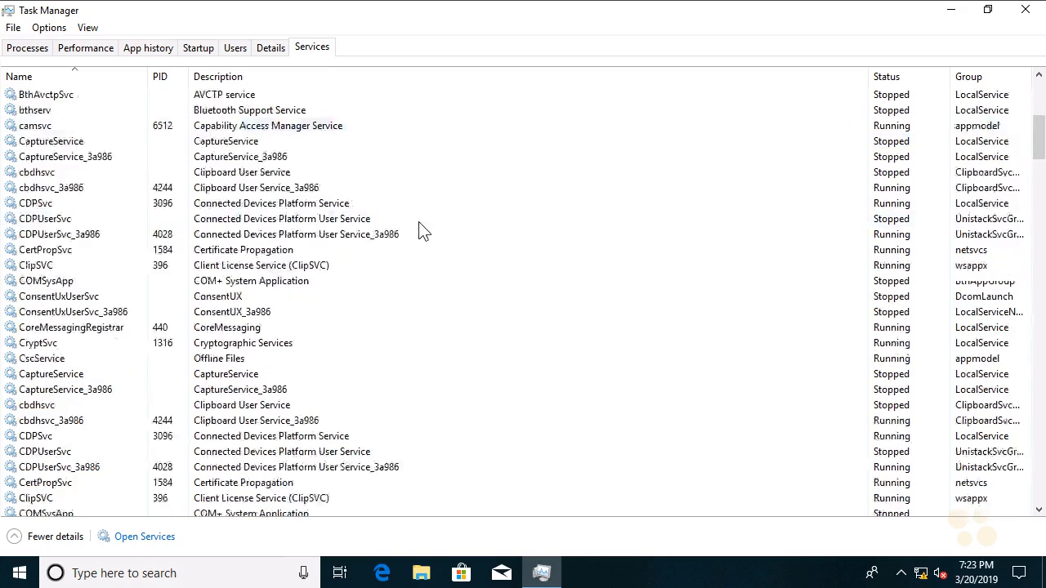
scroll(421, 230, down, 20)
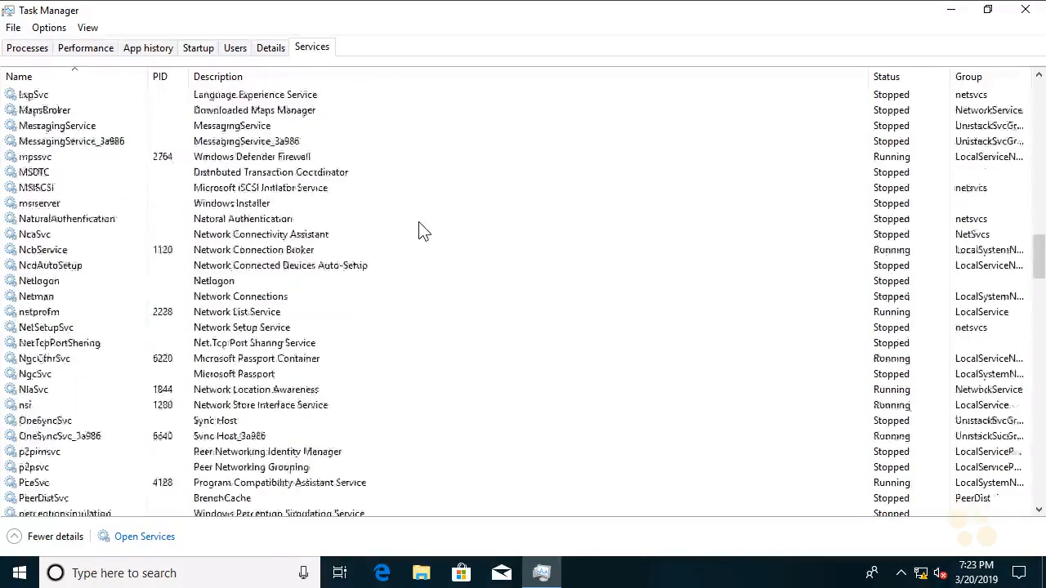
scroll(422, 231, down, 20)
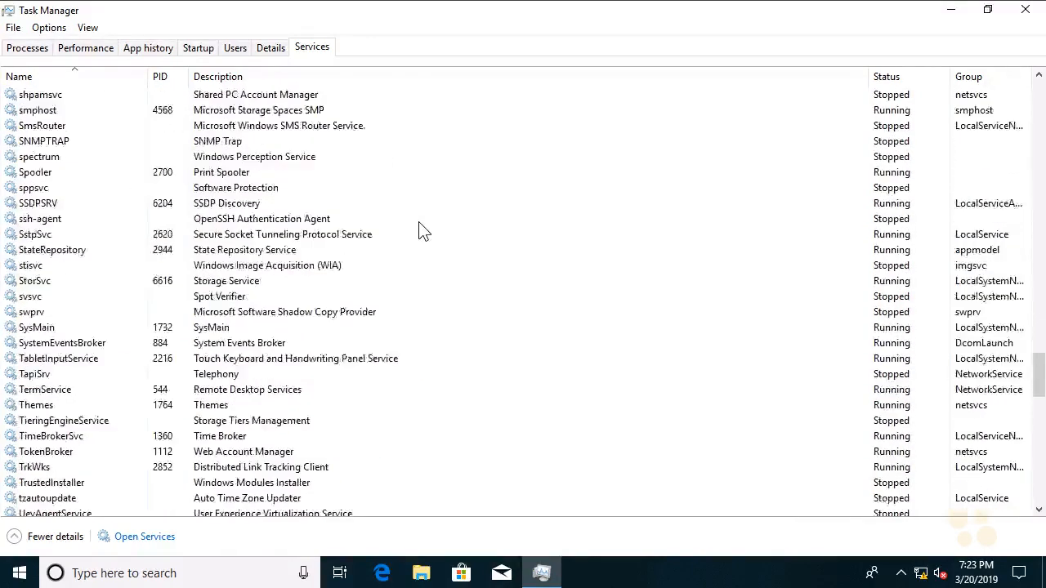
scroll(422, 231, down, 5)
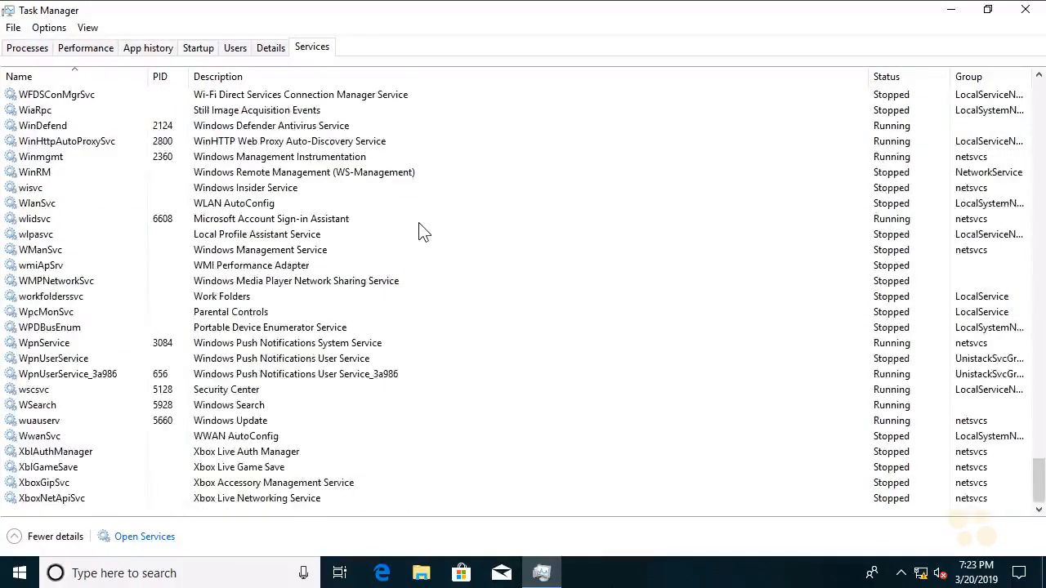
click(68, 78)
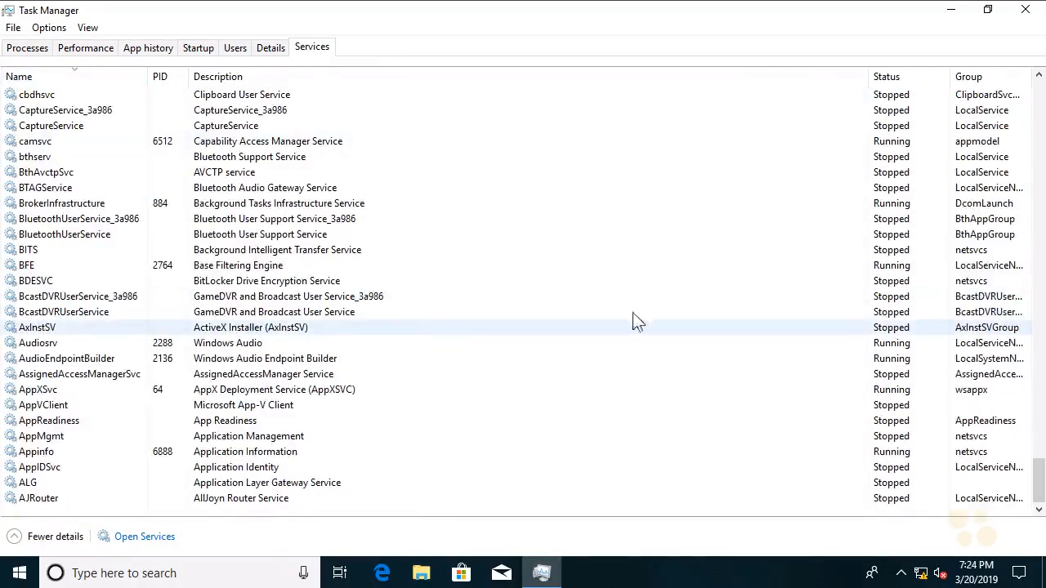
drag(1041, 490, 1035, 129)
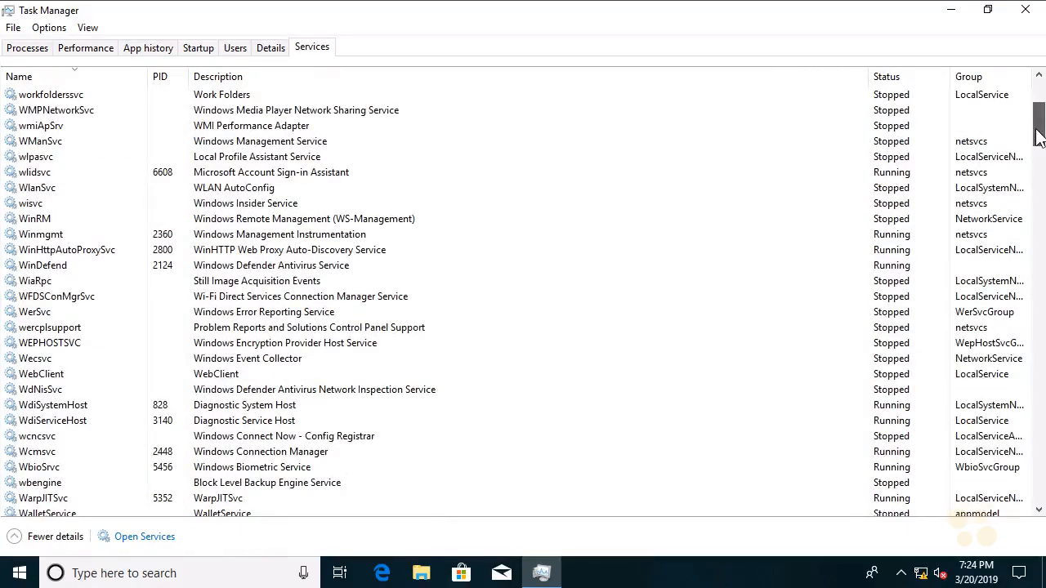
Inspect the actions available for the Windows Defender Antivirus Service, and close Task Manager.
drag(1038, 136, 1038, 135)
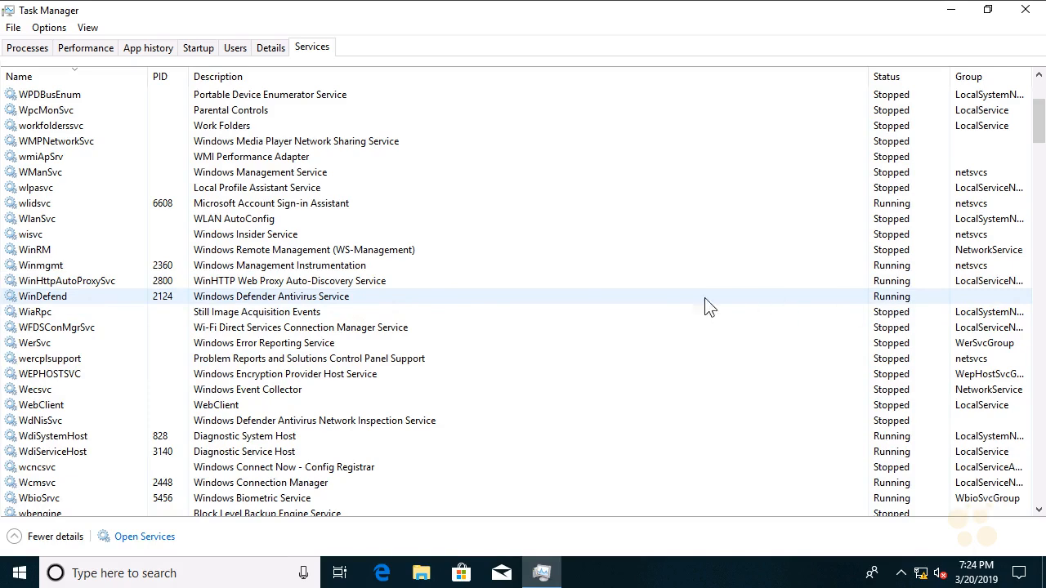
click(274, 297)
right_click(275, 297)
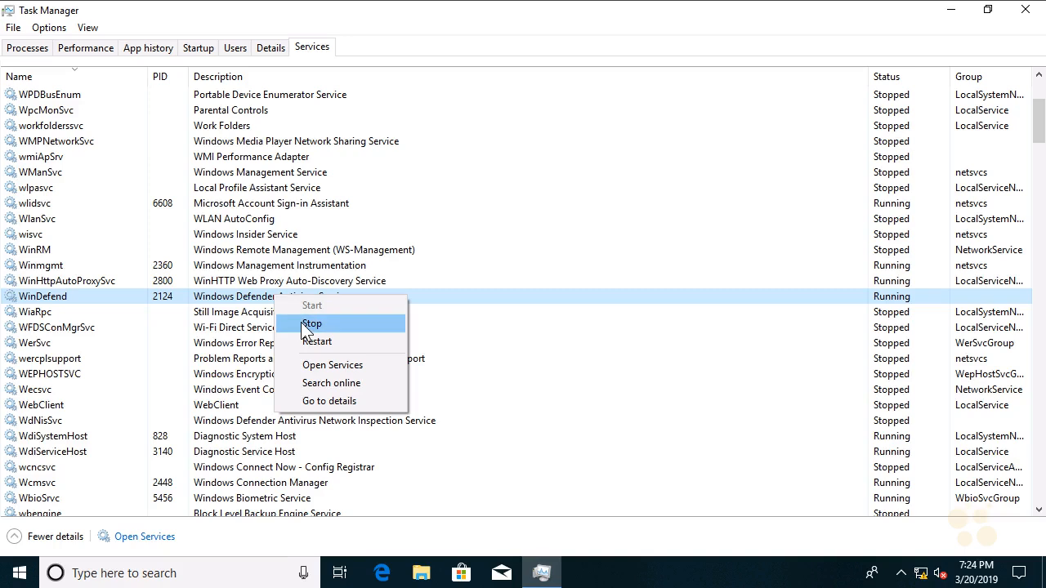
click(1022, 10)
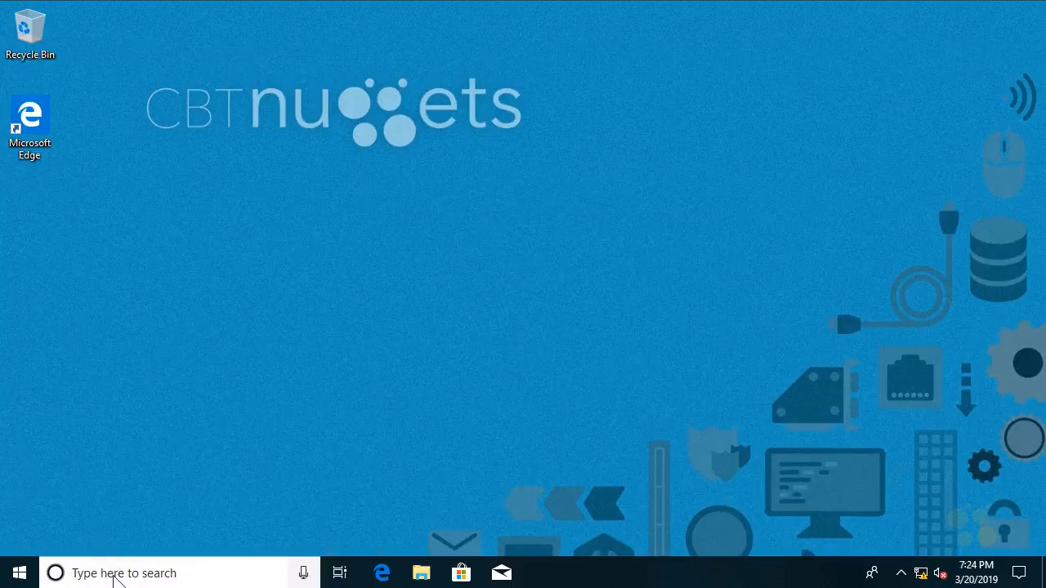
Search for "resource", open Resource Monitor in a maximized window, and widen its graph area.
click(115, 574)
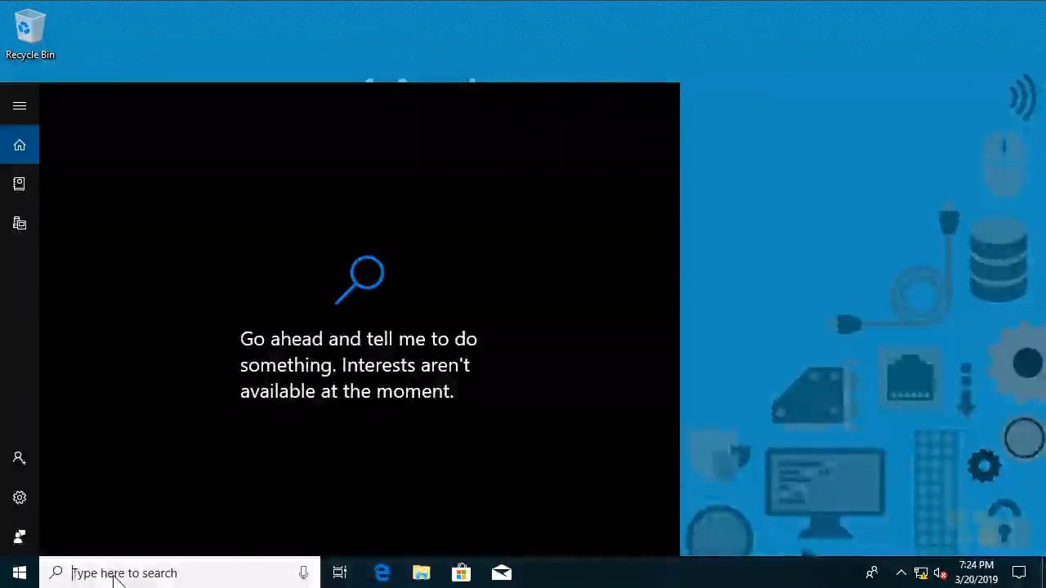
text(resource)
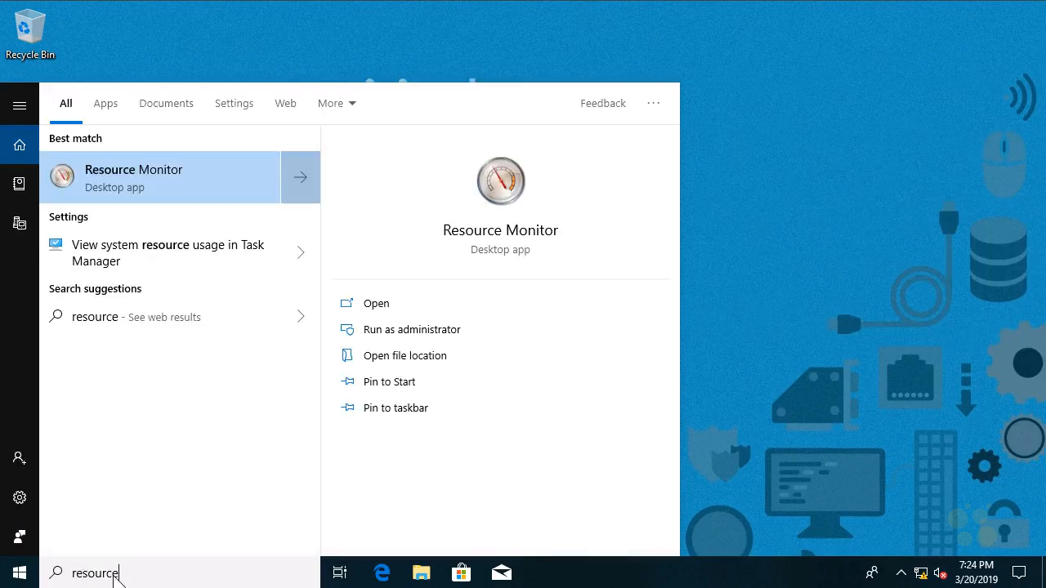
click(172, 191)
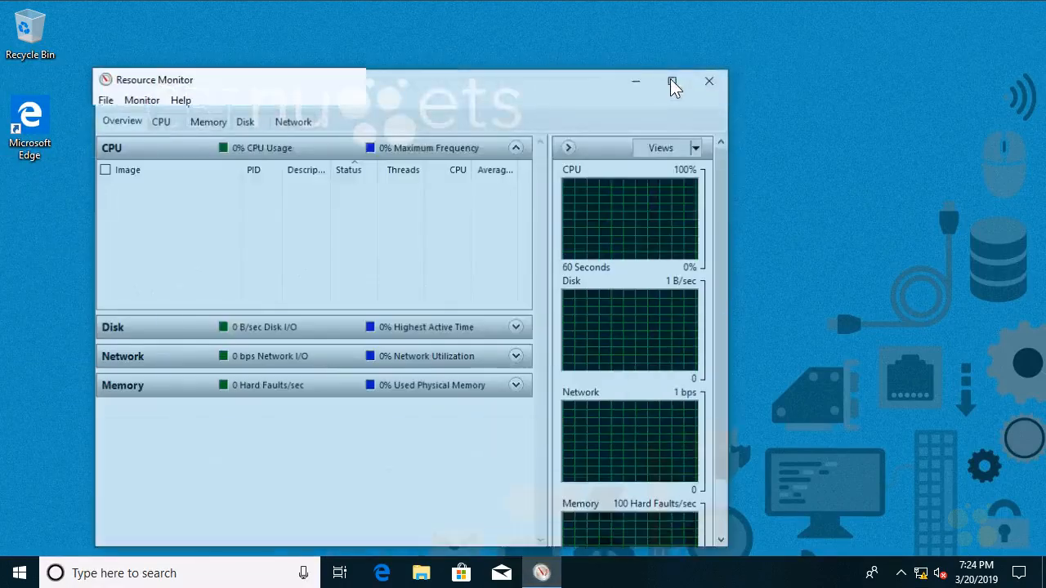
click(675, 81)
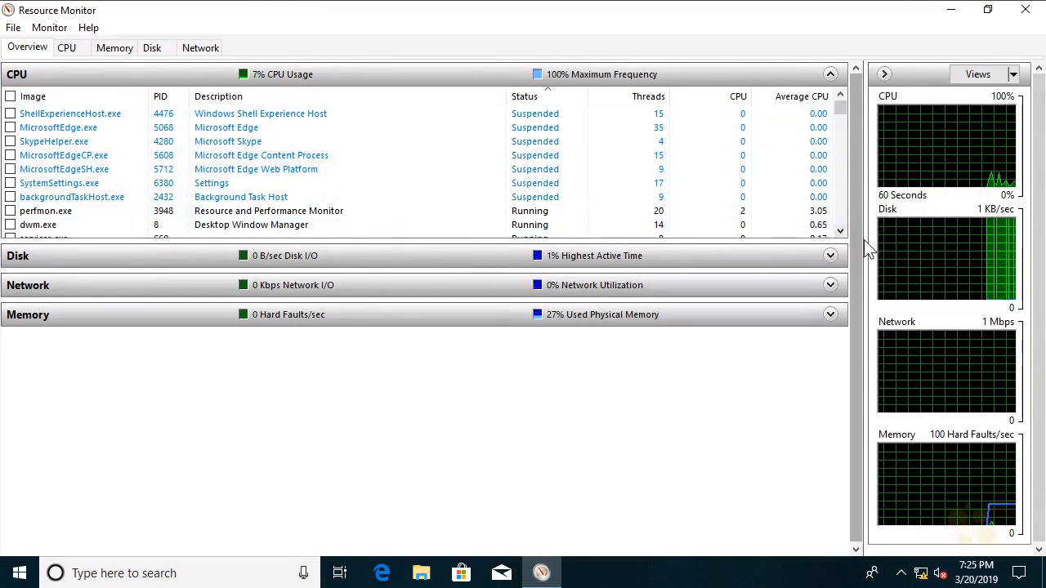
drag(862, 245, 786, 261)
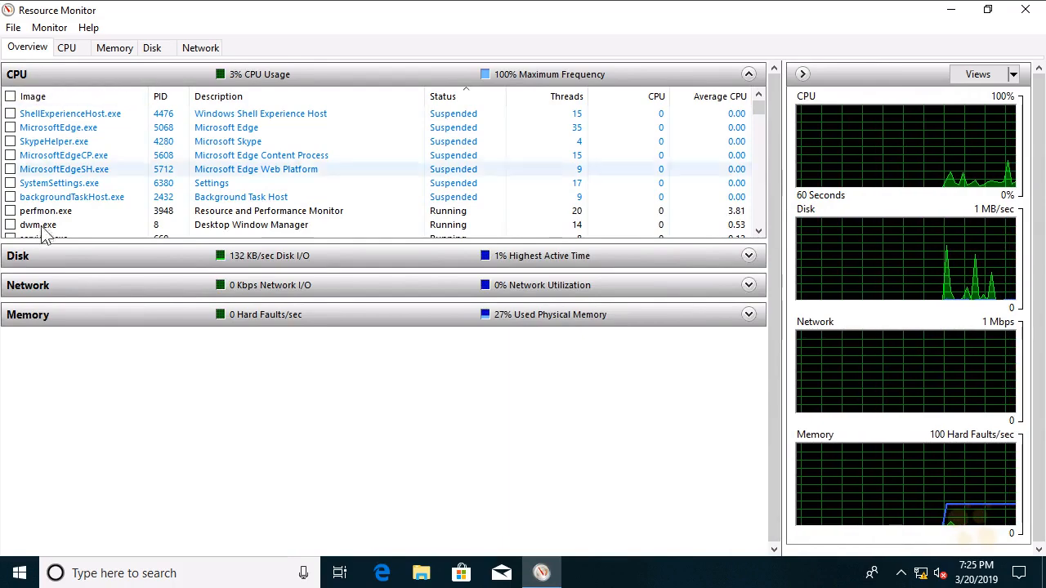
Expand the Disk, Network and Memory sections of the Resource Monitor overview and review their activity lists.
click(40, 257)
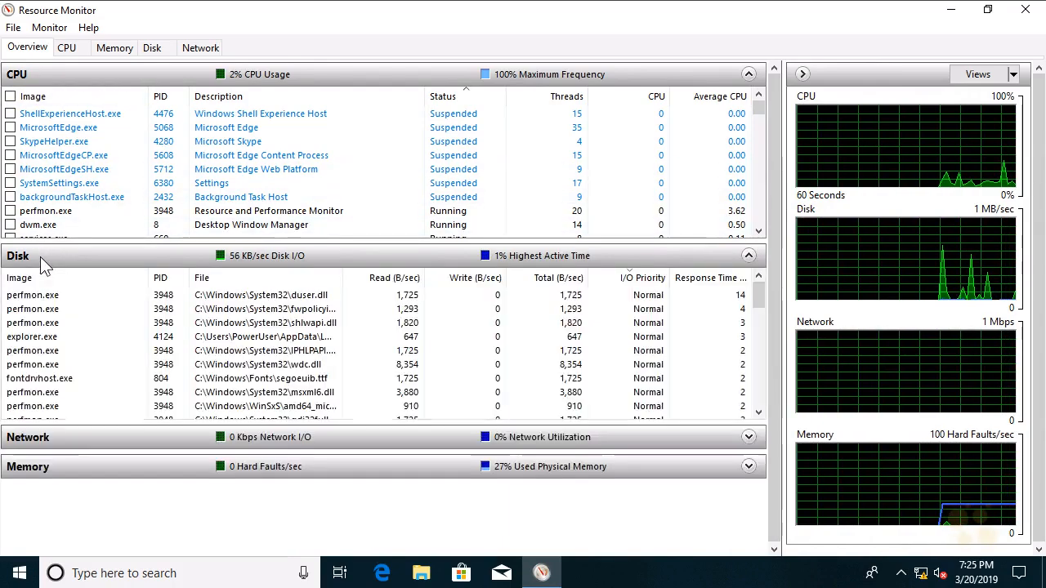
click(50, 441)
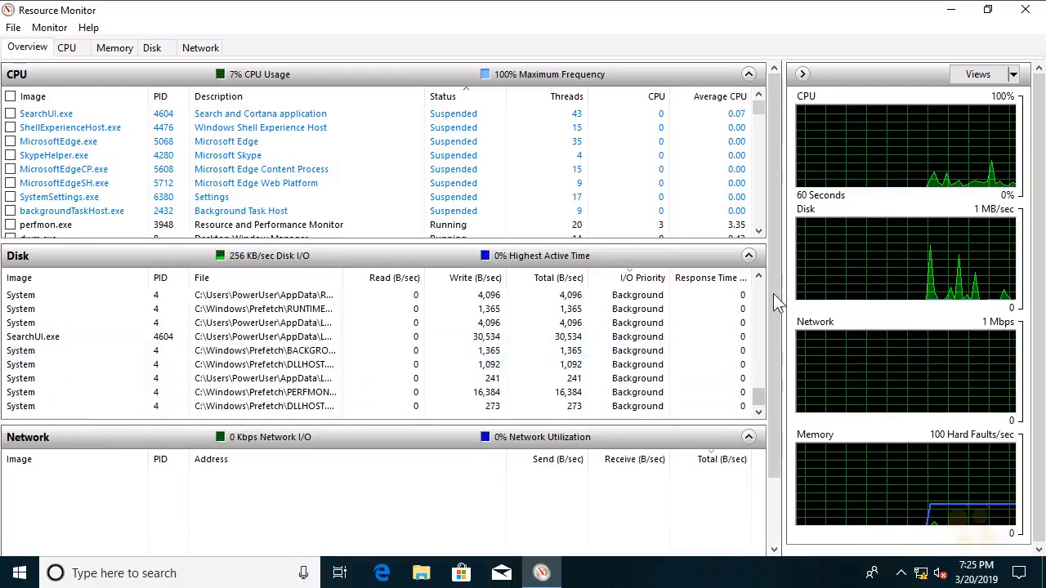
scroll(776, 302, down, 2)
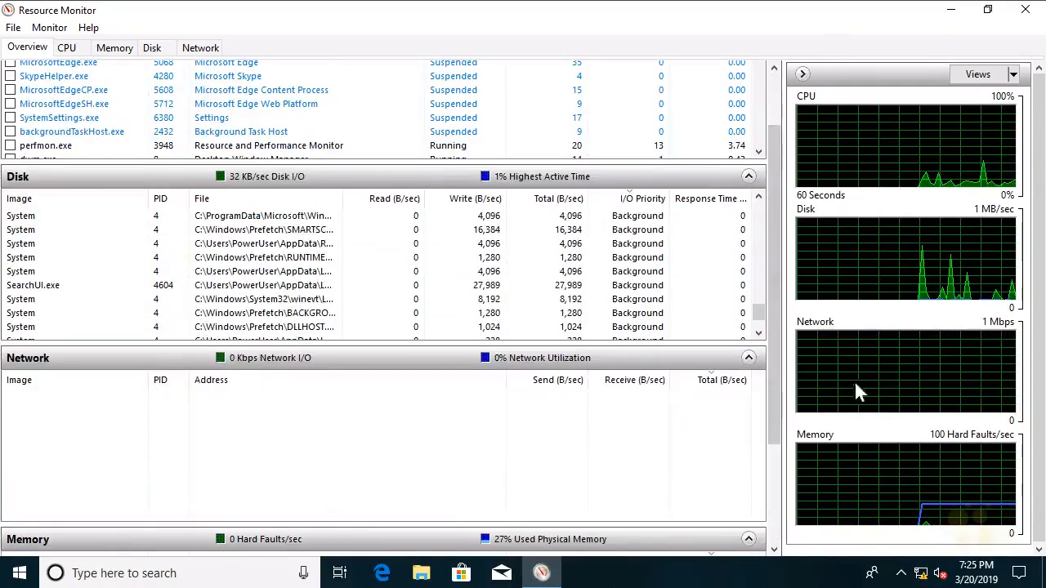
scroll(779, 477, down, 4)
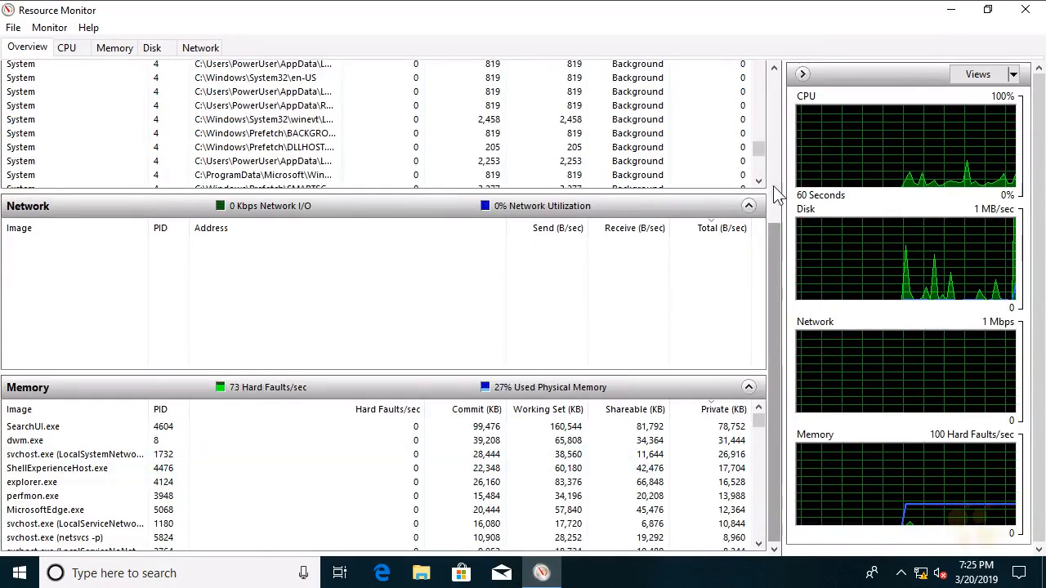
scroll(776, 194, up, 6)
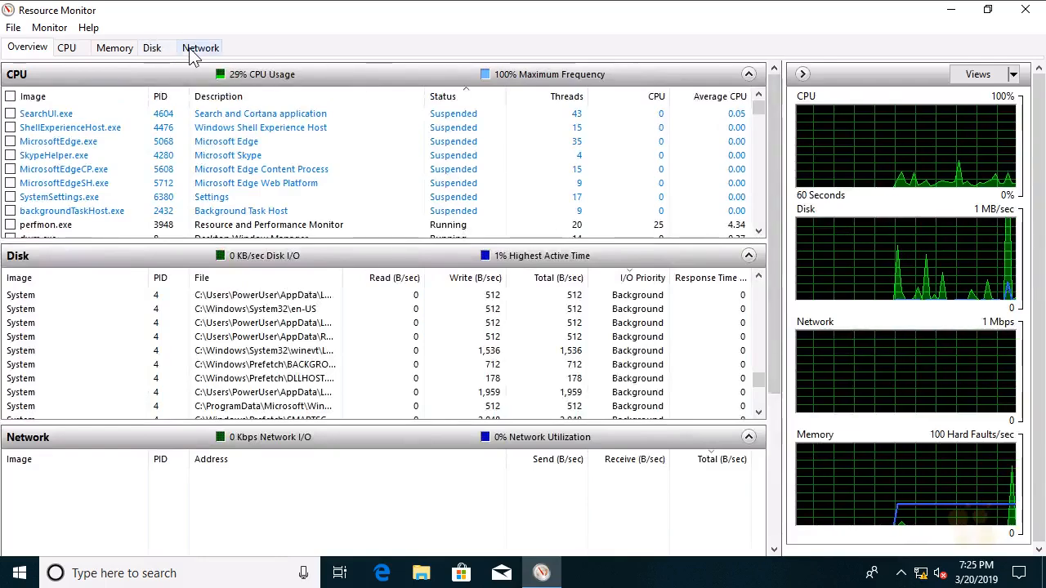
Review the detailed Network, Disk and CPU views, and examine the physical memory breakdown in the Memory view.
click(190, 54)
click(155, 50)
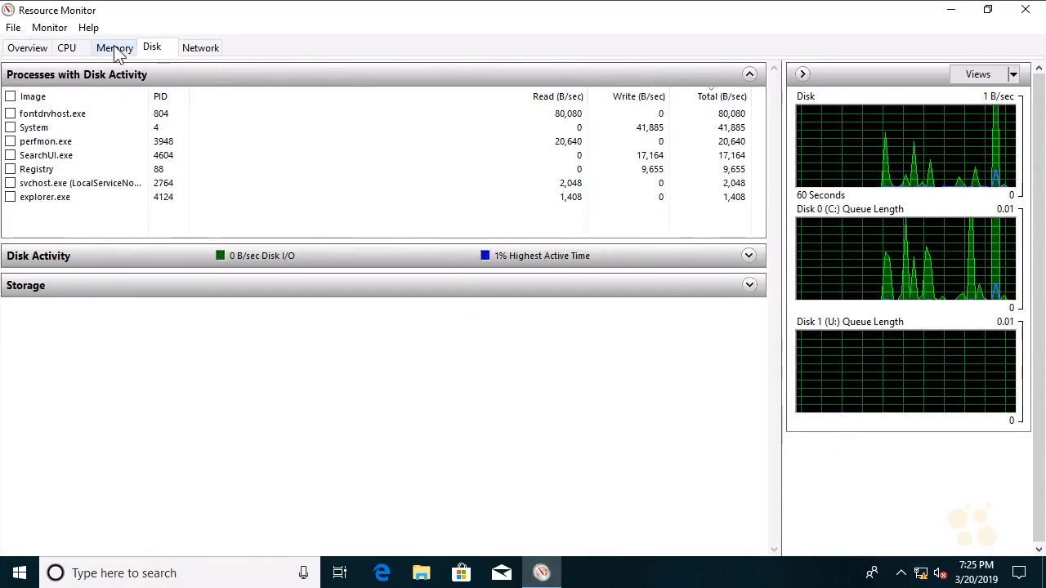
click(119, 50)
click(70, 49)
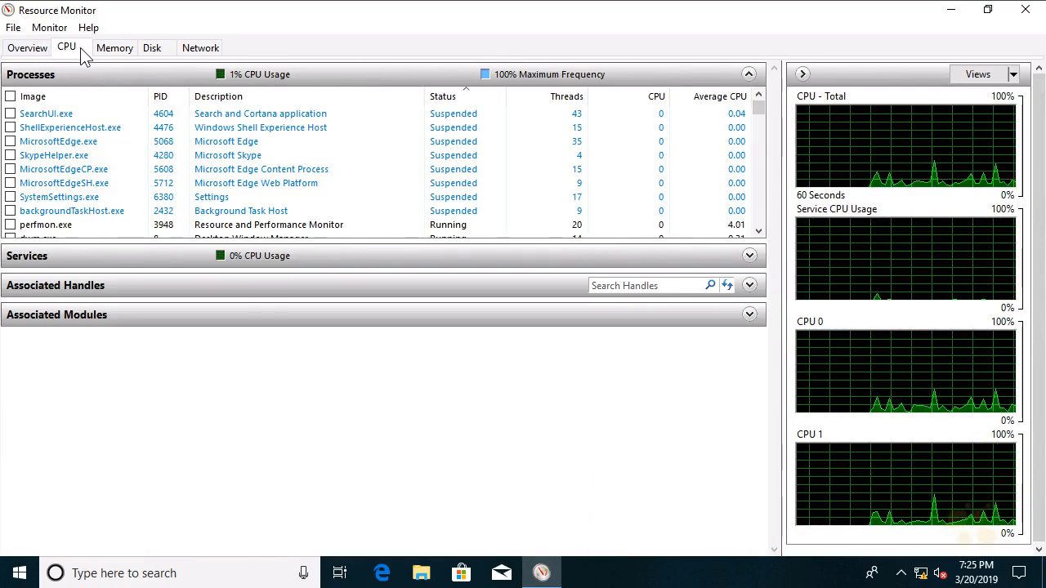
click(107, 49)
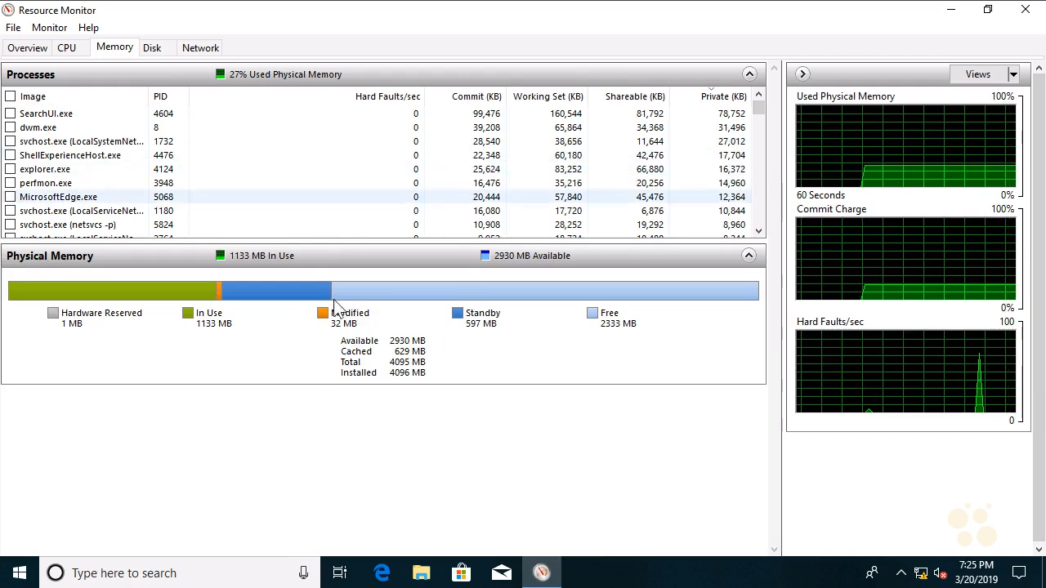
mouse_move(365, 294)
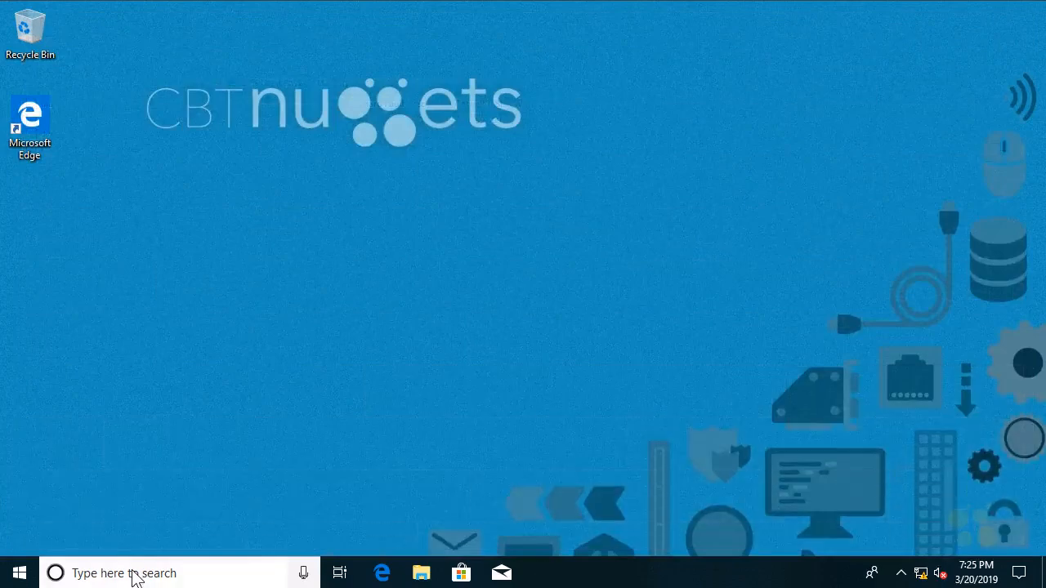
Search for "perform", open Performance Monitor in a maximized window, and display its live counter graph.
click(135, 576)
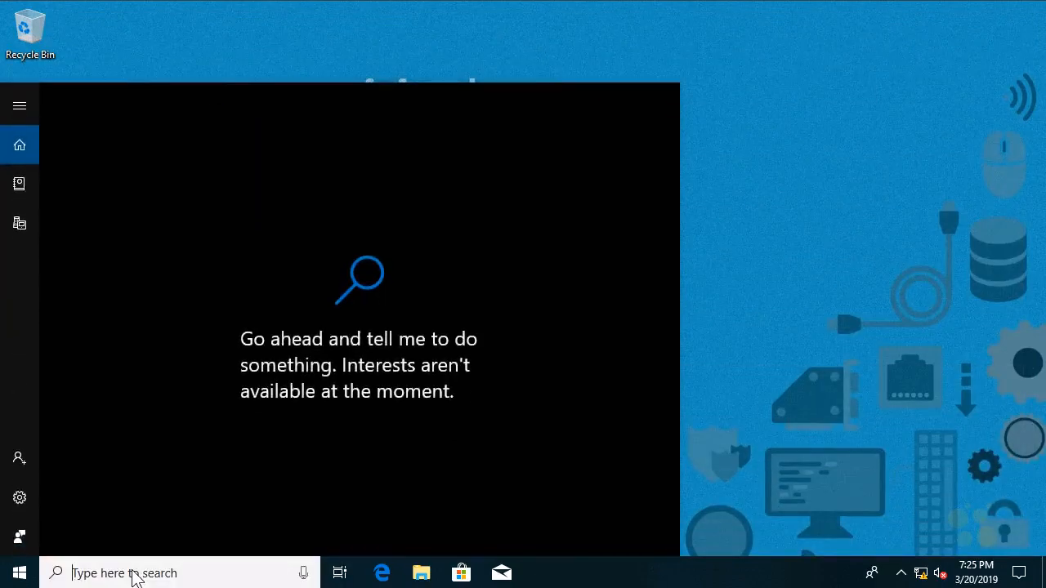
text(perform)
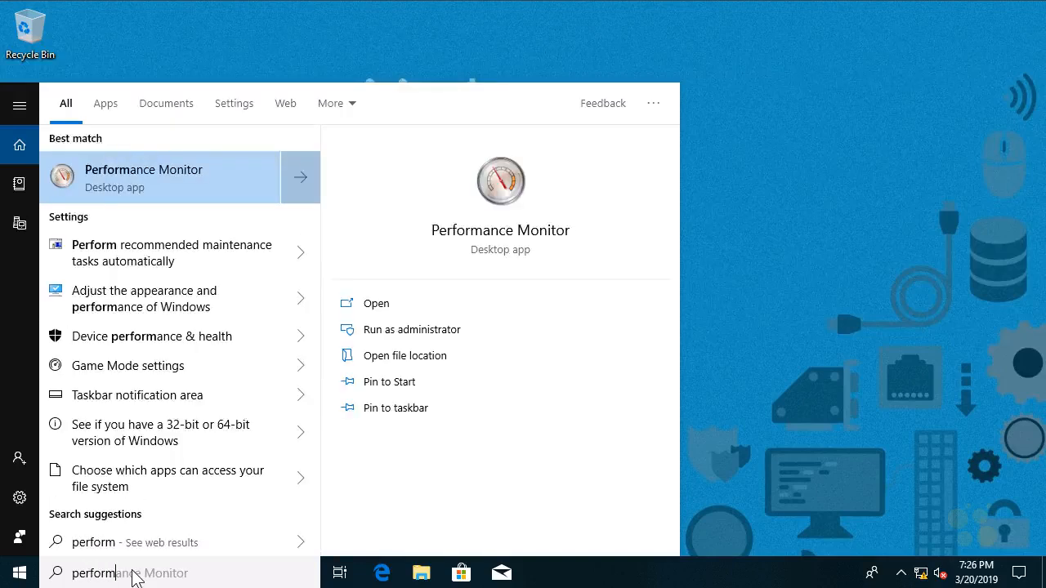
click(204, 183)
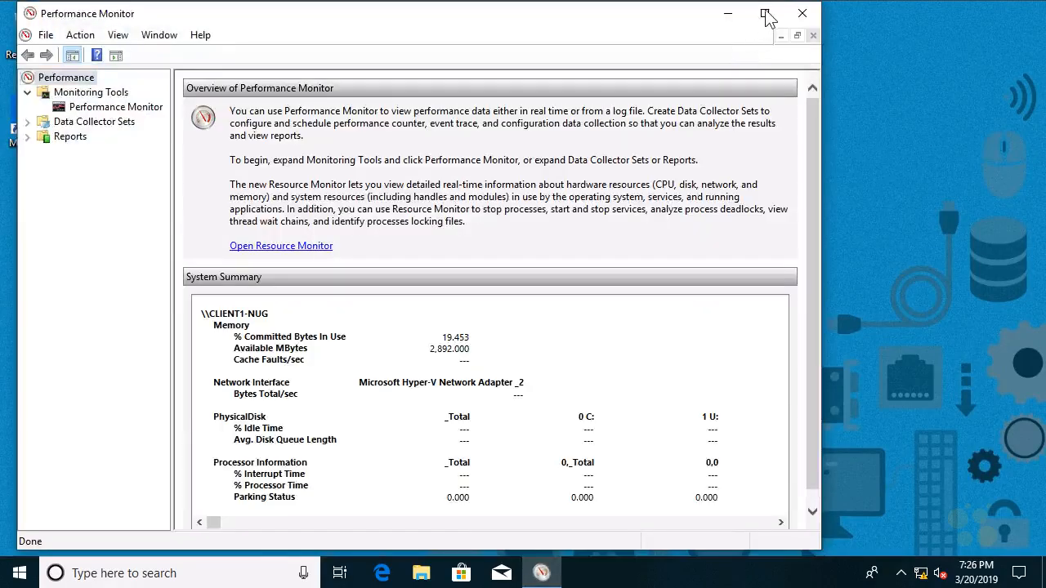
click(766, 14)
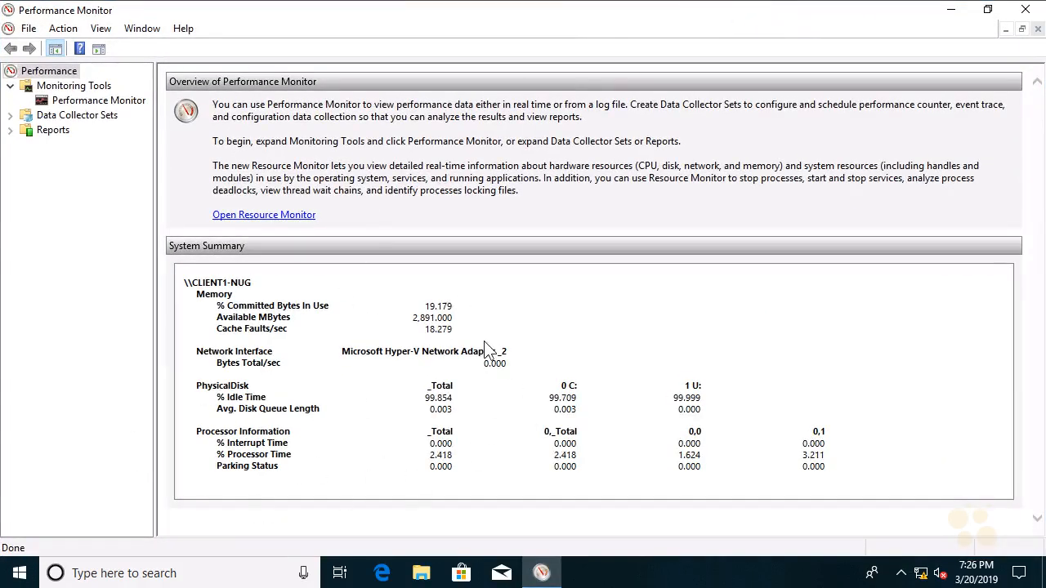
click(113, 101)
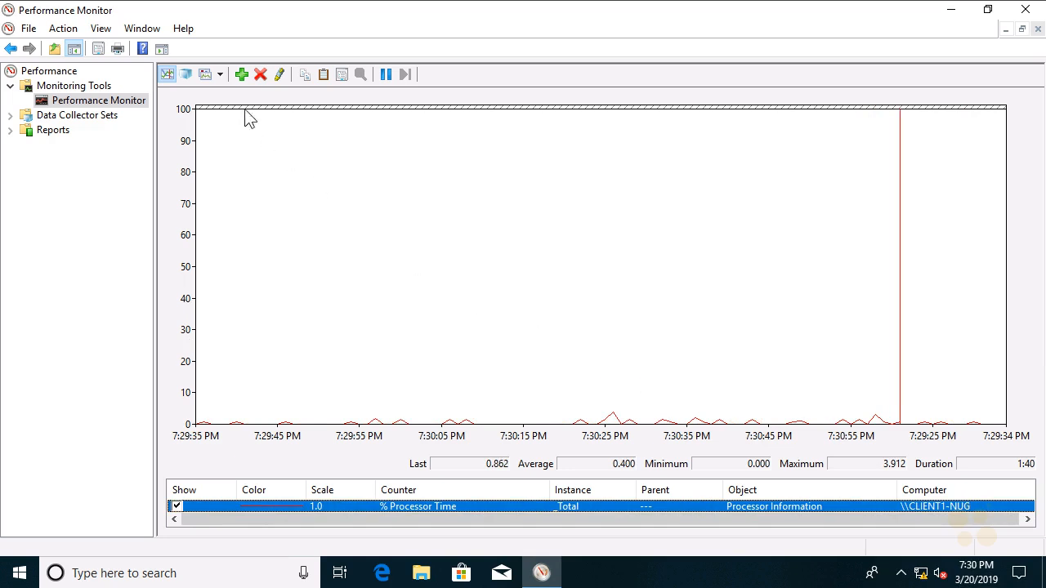
Start adding counters from the local computer and expand the Memory category to list its individual counters.
click(241, 75)
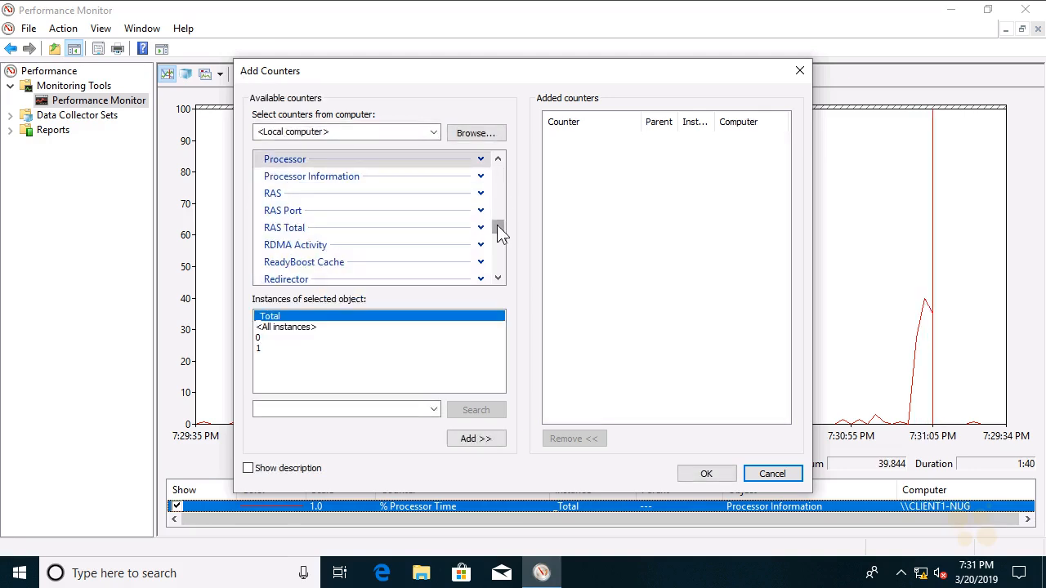
mouse_move(498, 223)
mouse_down()
mouse_move(497, 178)
mouse_move(496, 228)
mouse_move(495, 204)
mouse_up()
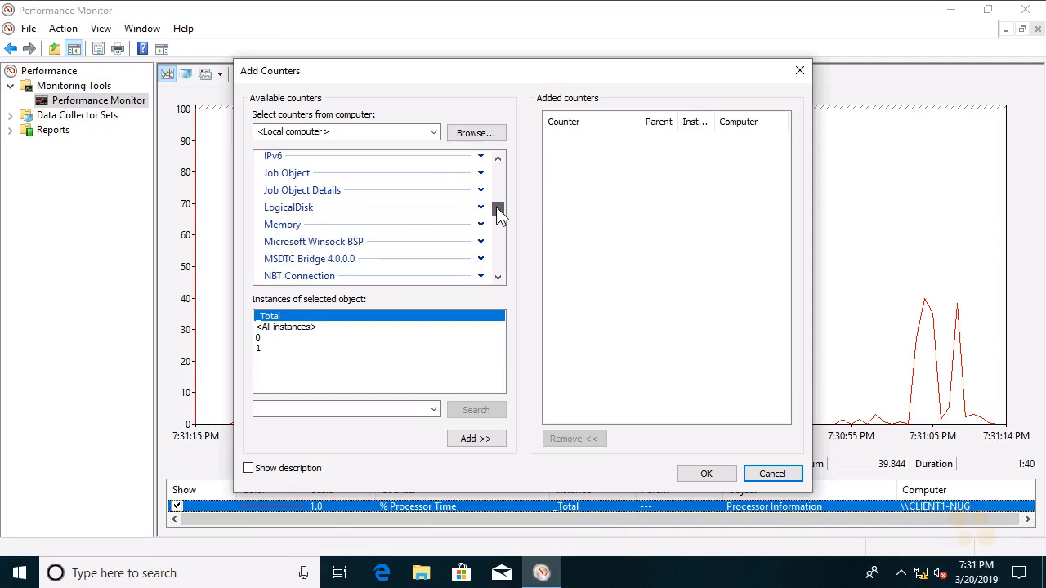
click(362, 222)
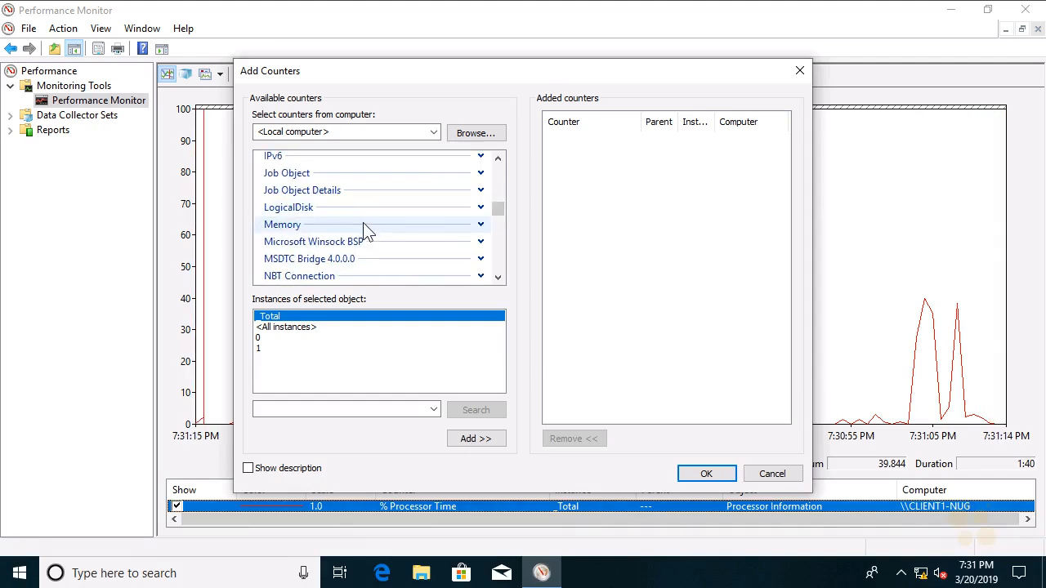
click(481, 224)
mouse_move(500, 203)
mouse_down()
mouse_move(499, 217)
mouse_move(501, 206)
mouse_up()
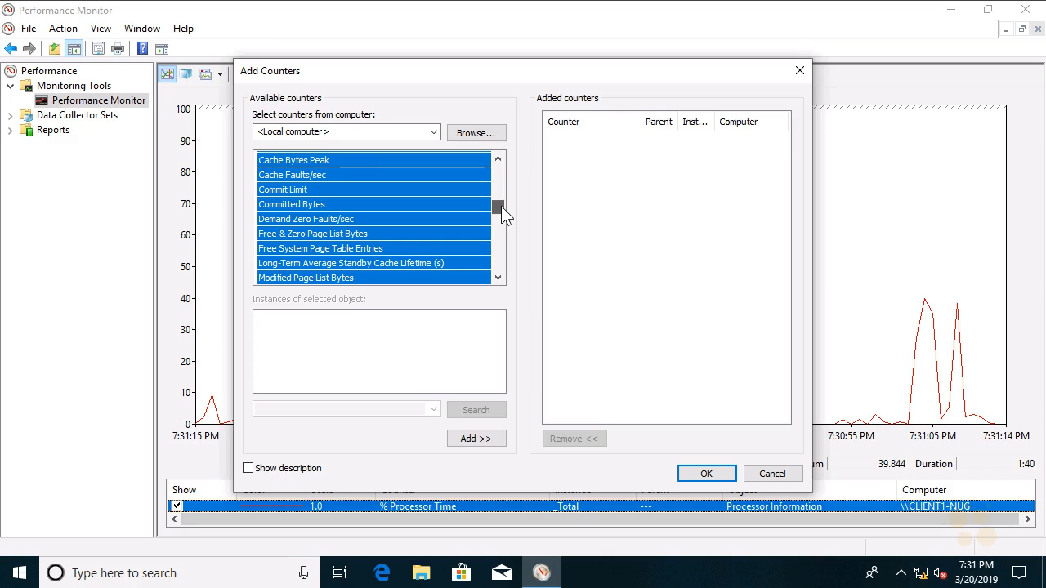
Add only the Memory counter % Committed Bytes In Use to the live performance graph.
click(497, 159)
click(498, 159)
click(498, 160)
click(498, 159)
click(498, 159)
click(497, 159)
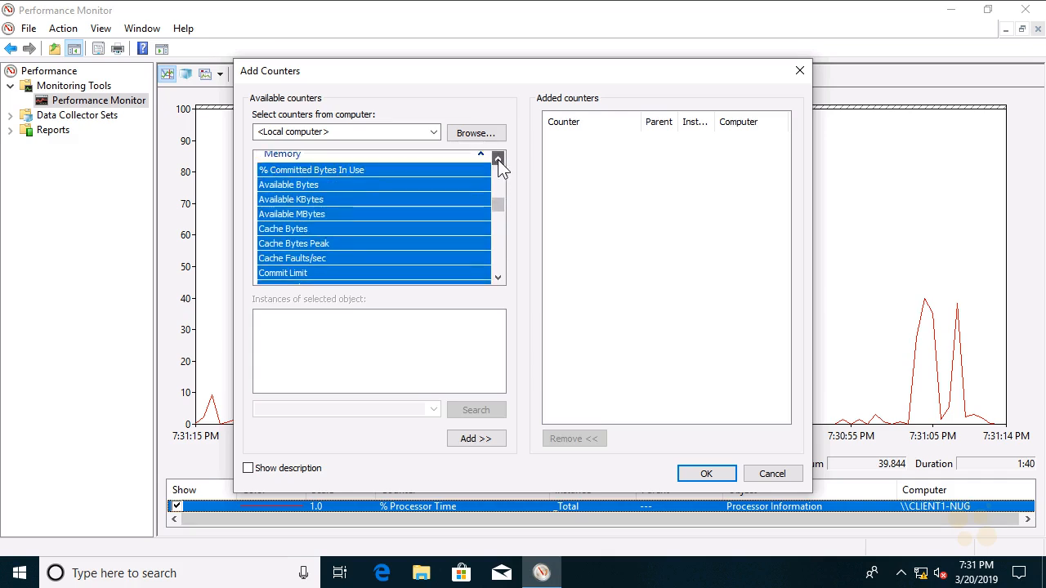
click(498, 159)
click(360, 184)
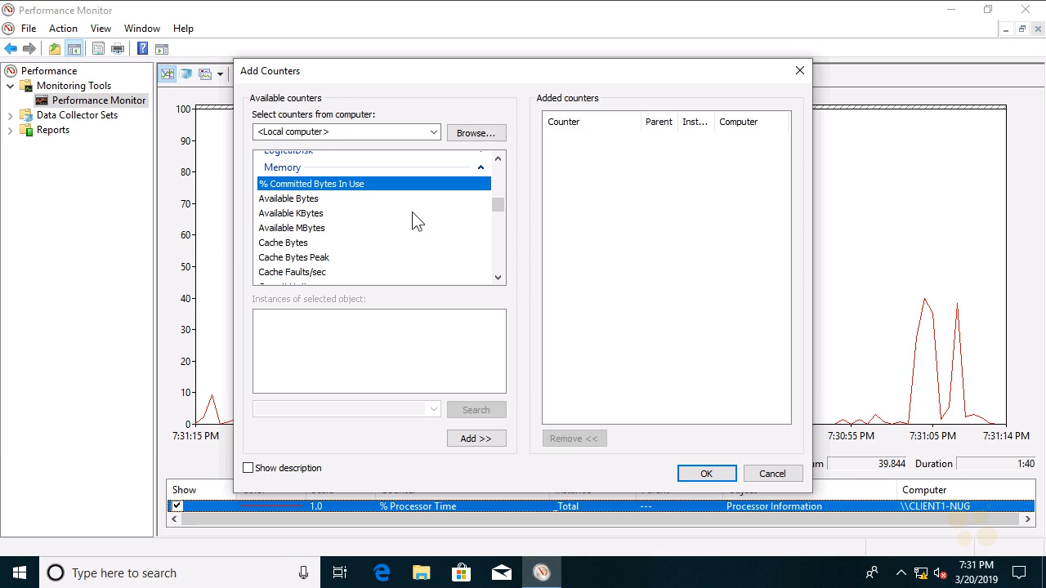
click(494, 443)
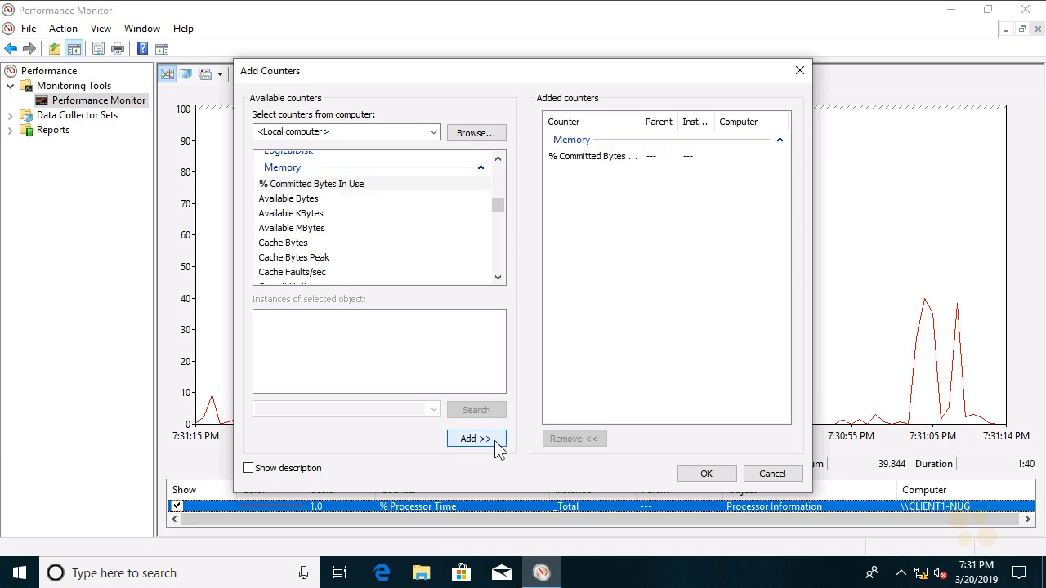
click(716, 472)
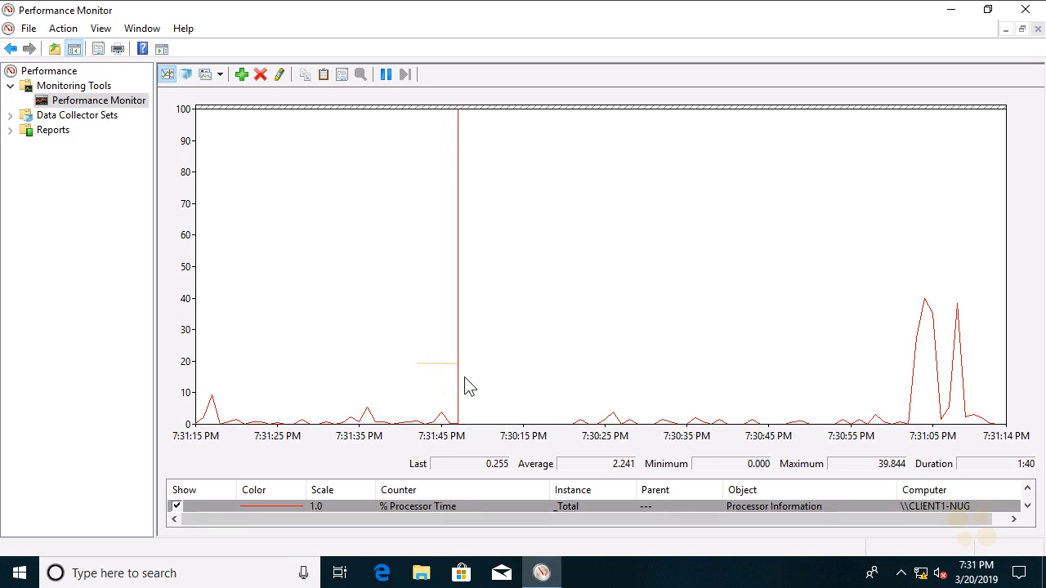
Format the % Committed Bytes In Use counter as a dark blue line with the medium line width.
click(1027, 506)
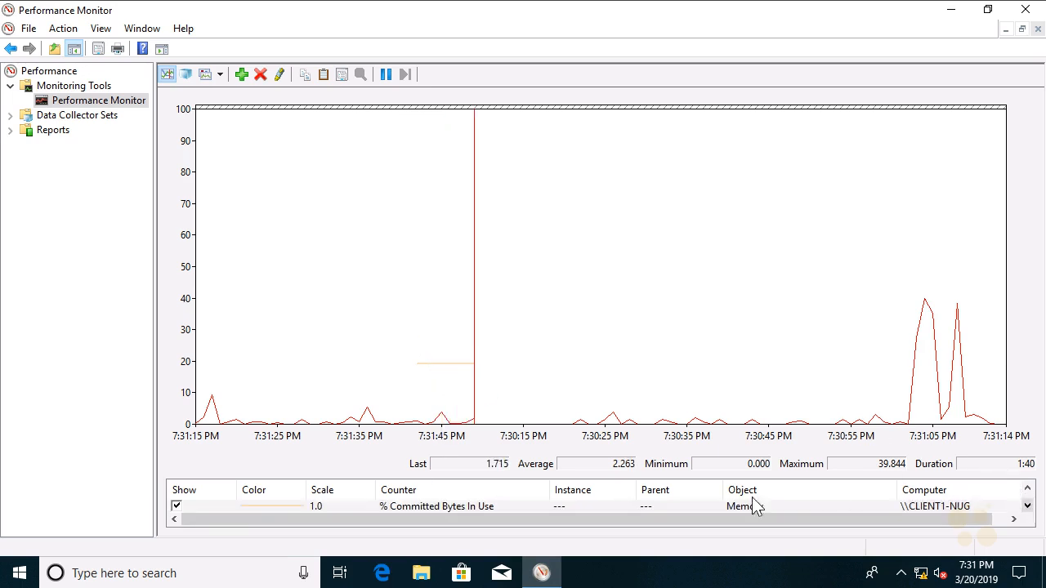
click(456, 506)
right_click(456, 506)
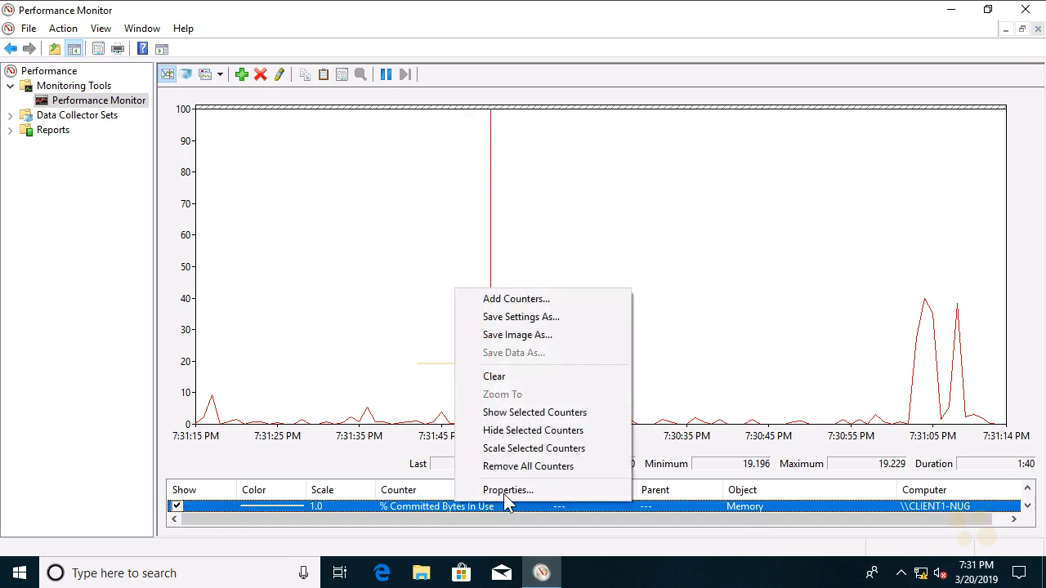
click(507, 491)
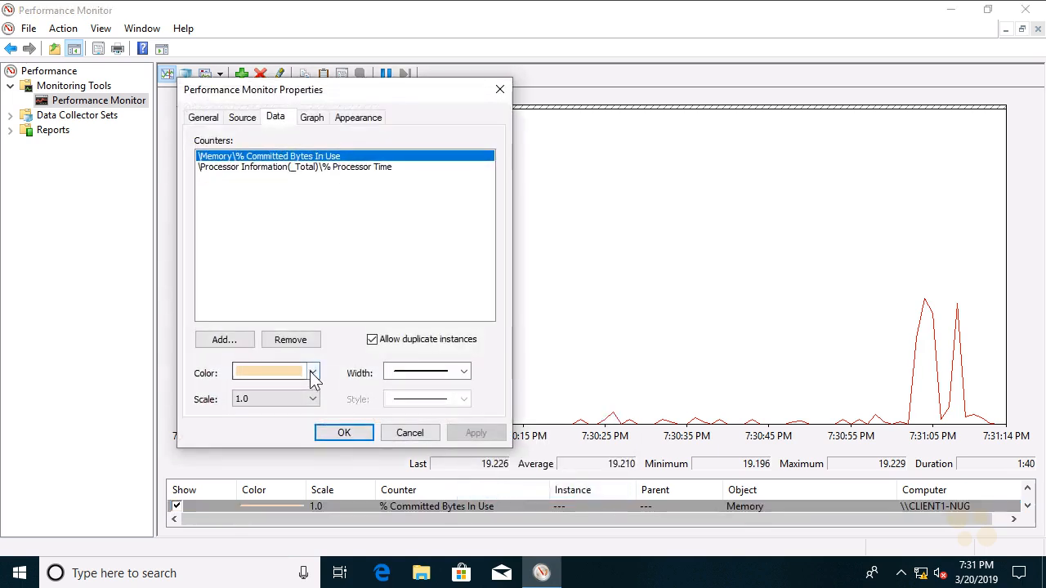
click(313, 373)
click(282, 306)
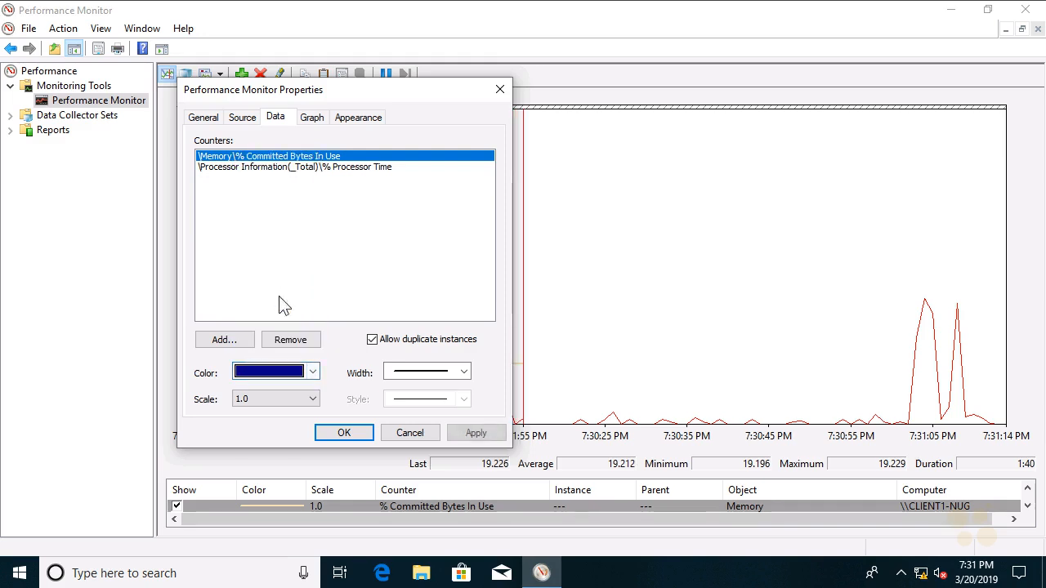
click(430, 374)
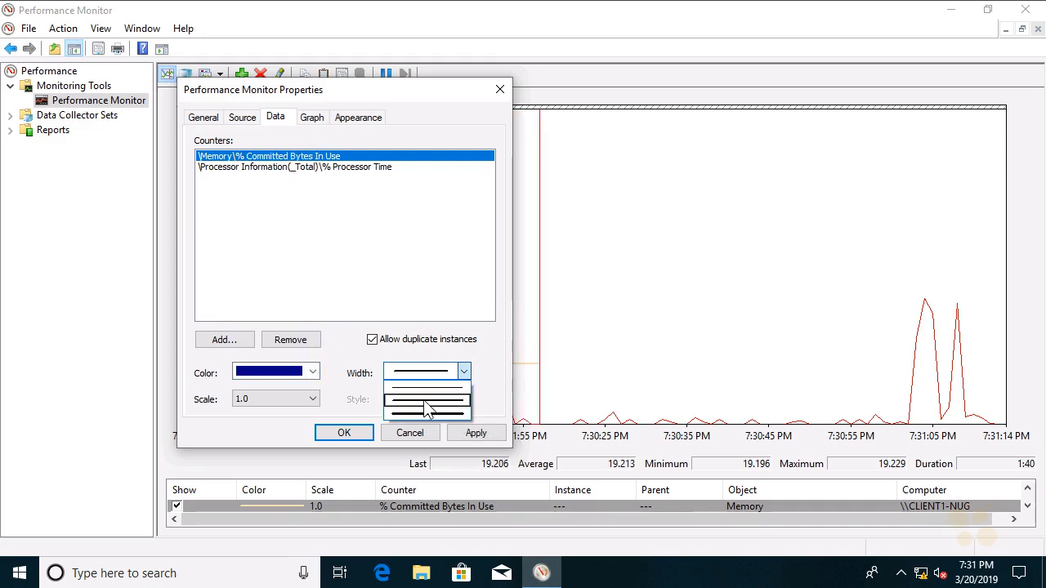
click(425, 400)
click(344, 432)
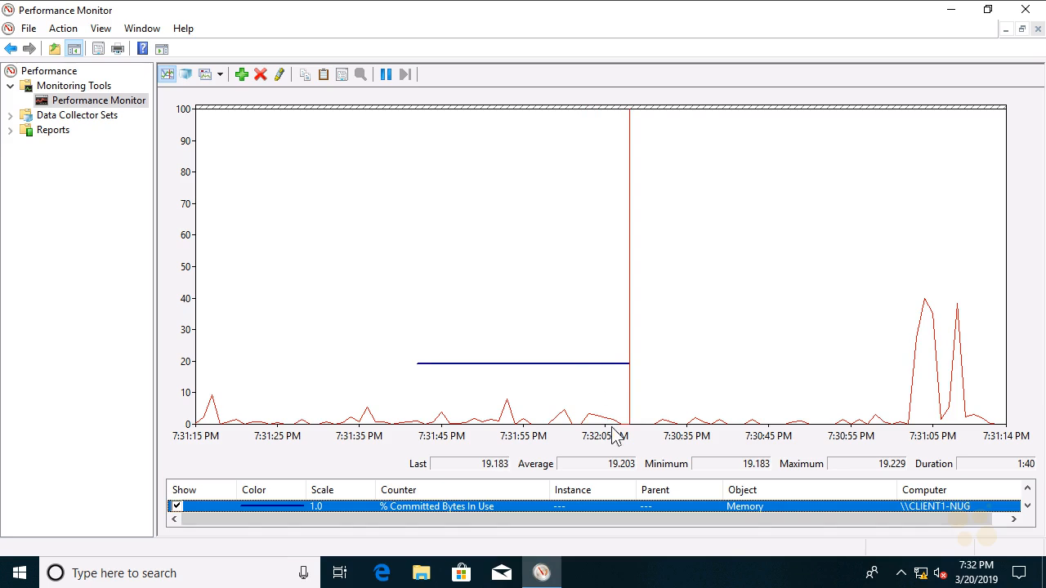
Launch Microsoft Store and OneNote to put load on the system while the counters are recording.
click(16, 576)
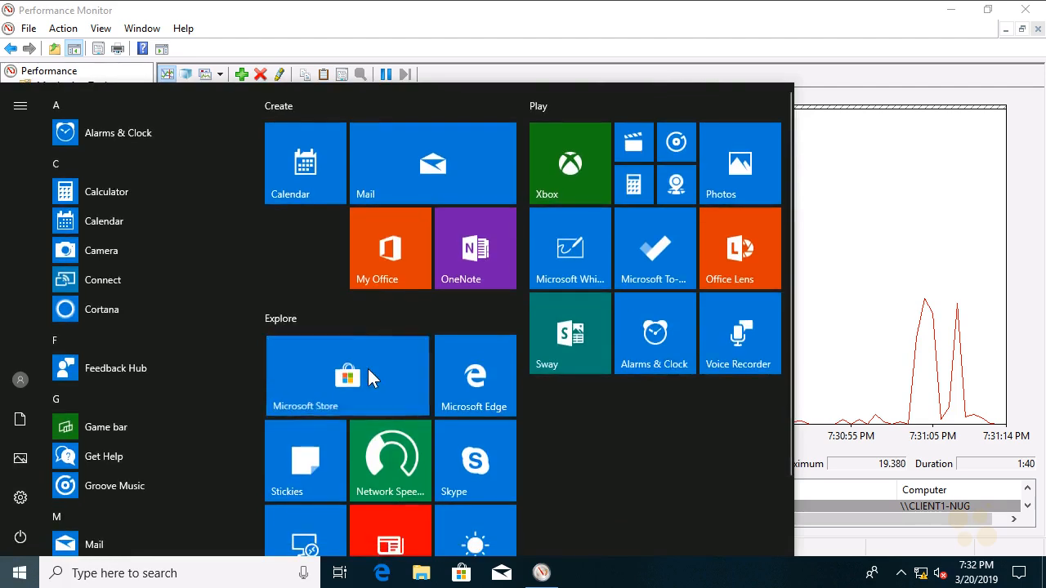
click(368, 369)
click(18, 573)
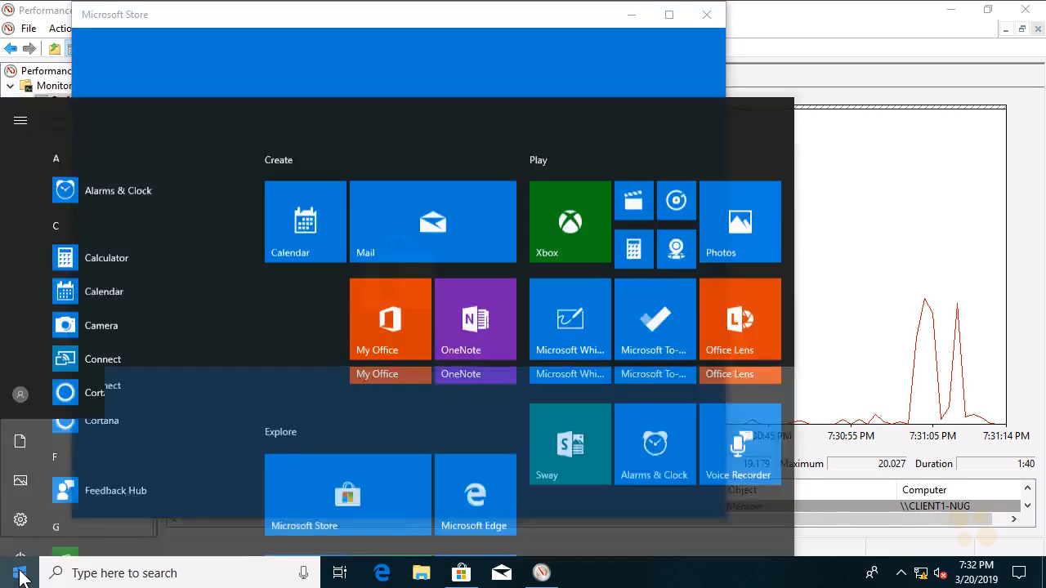
click(485, 263)
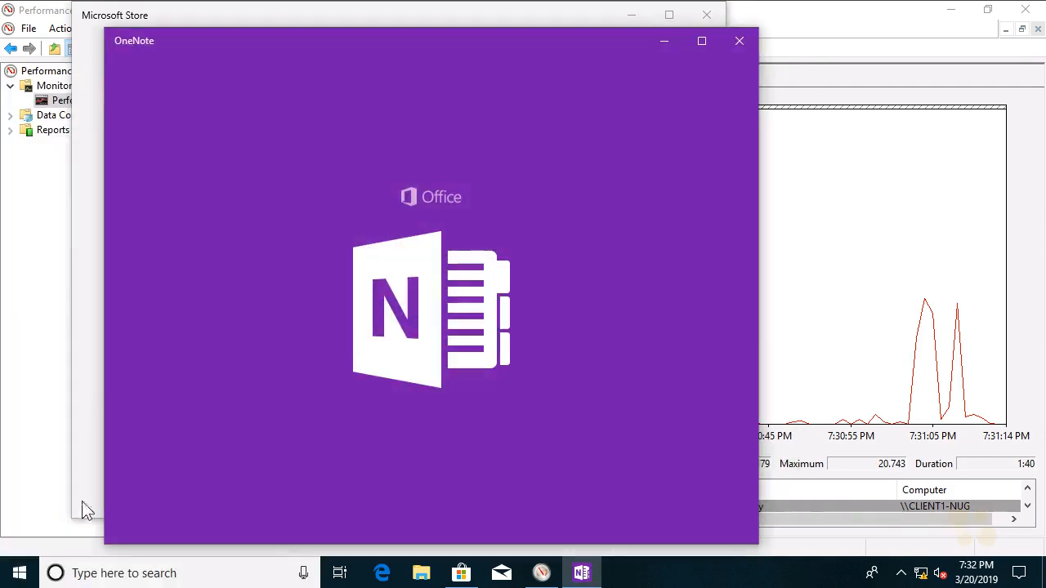
Launch Microsoft Whiteboard and Office Lens, and switch back to the live graph in Performance Monitor.
click(16, 574)
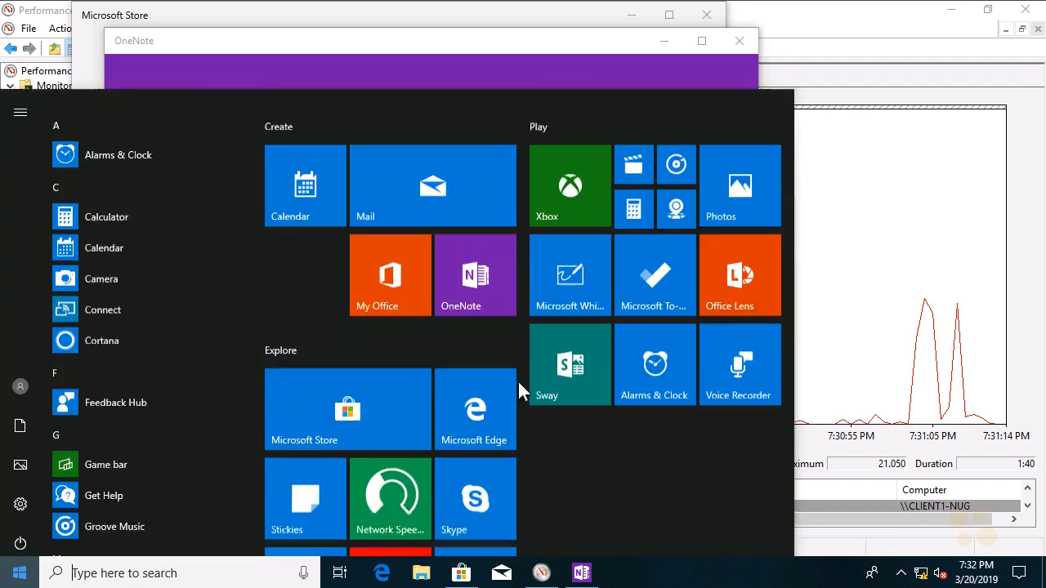
click(563, 285)
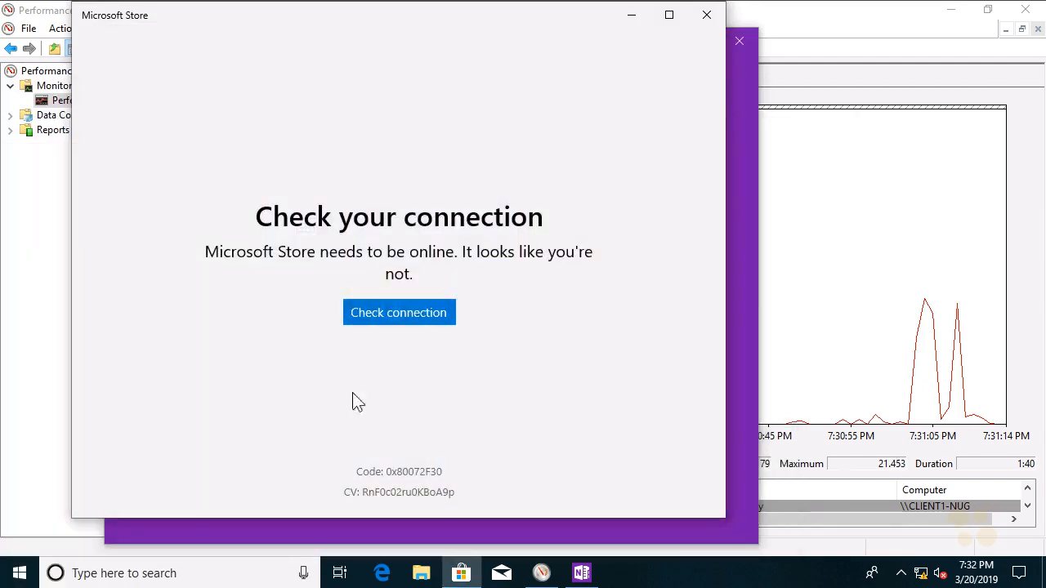
click(20, 574)
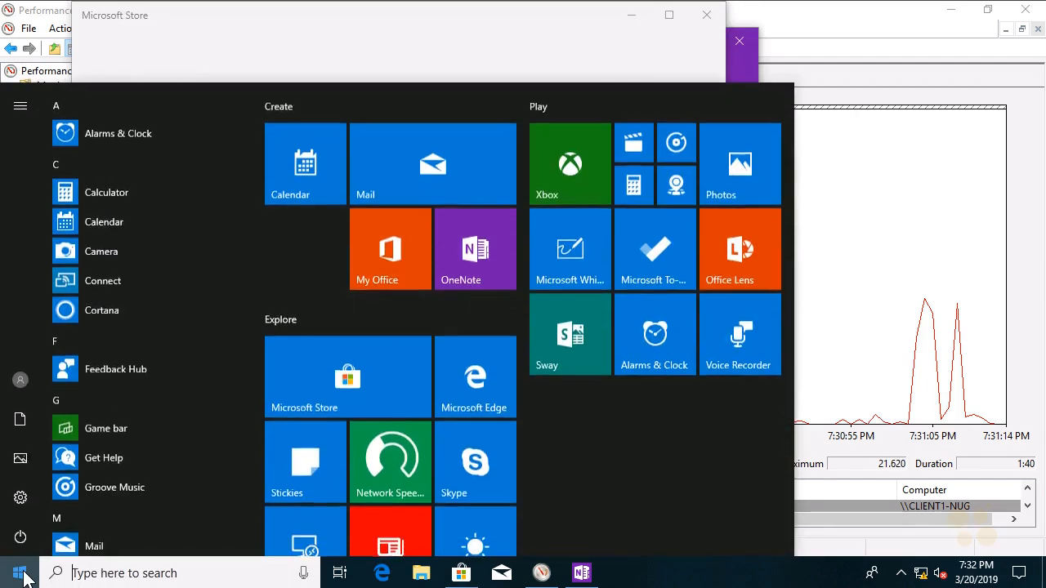
click(739, 264)
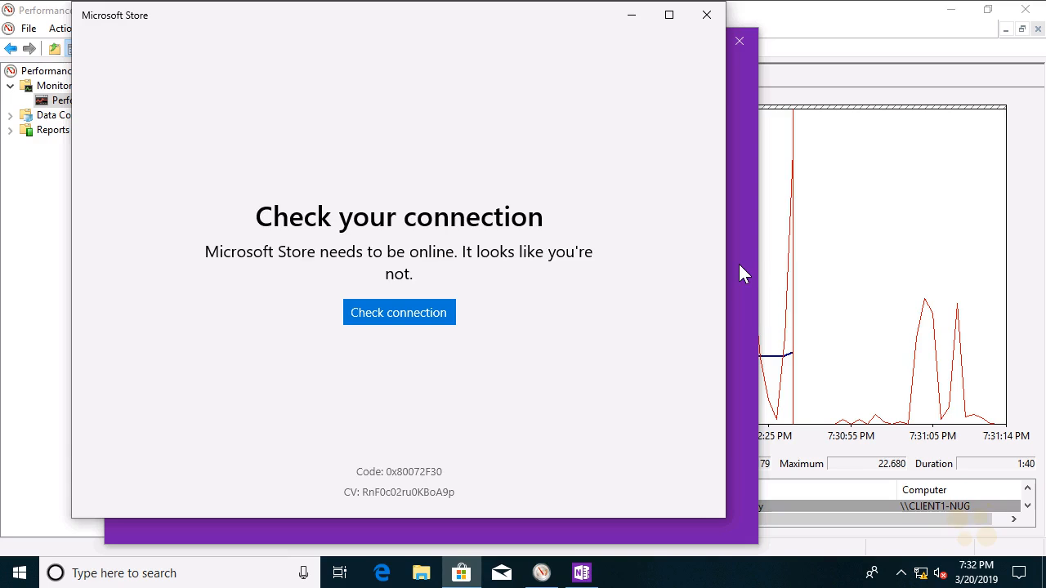
click(840, 83)
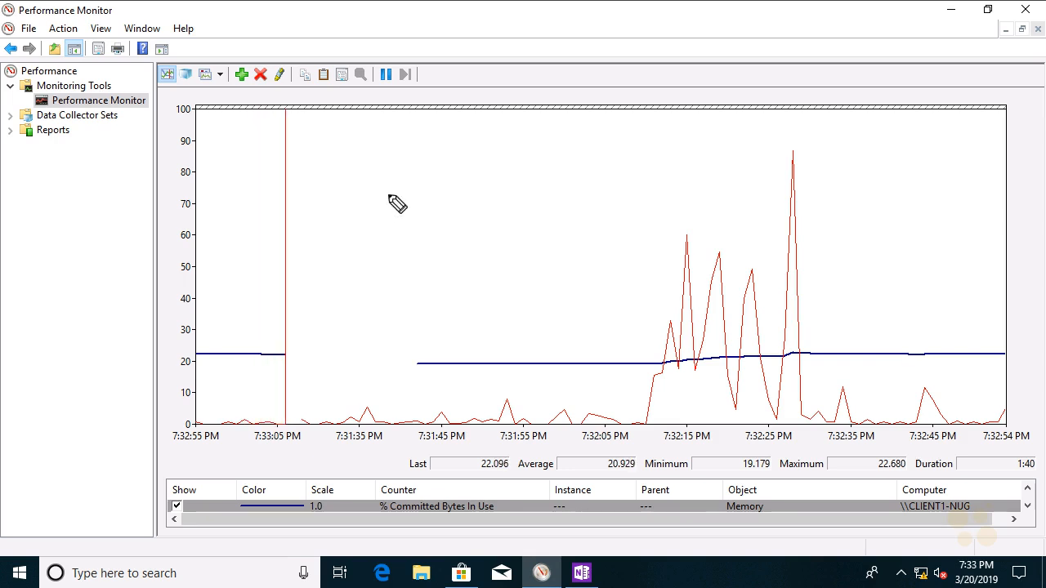
drag(372, 197, 402, 177)
drag(393, 185, 391, 213)
drag(414, 191, 421, 201)
drag(432, 181, 426, 194)
mouse_move(438, 161)
mouse_down()
mouse_move(449, 188)
mouse_move(467, 175)
mouse_up()
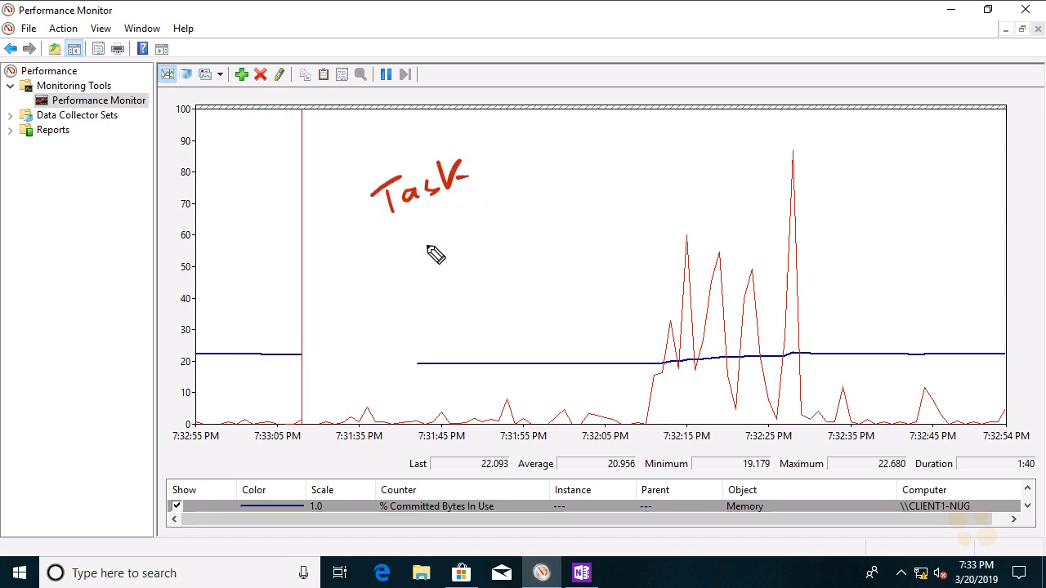
mouse_move(419, 231)
mouse_down()
mouse_move(431, 256)
mouse_move(452, 243)
mouse_up()
drag(465, 223, 506, 216)
mouse_move(555, 127)
mouse_down()
mouse_move(528, 158)
mouse_move(547, 168)
mouse_up()
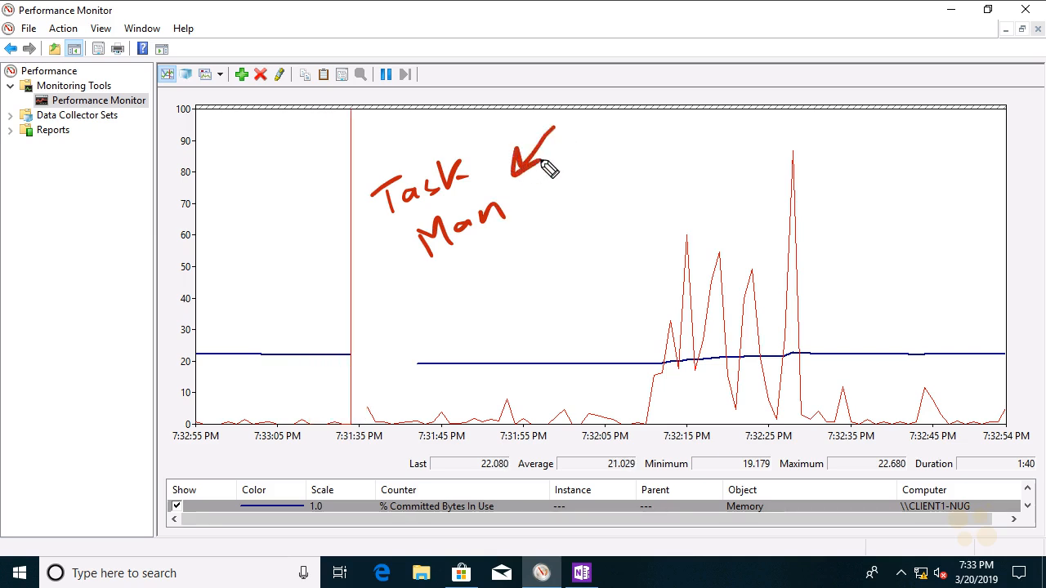
drag(372, 301, 626, 216)
mouse_move(445, 284)
mouse_down()
mouse_move(447, 311)
mouse_move(471, 309)
mouse_move(520, 275)
mouse_move(531, 294)
mouse_up()
click(484, 297)
click(545, 276)
drag(464, 325, 537, 304)
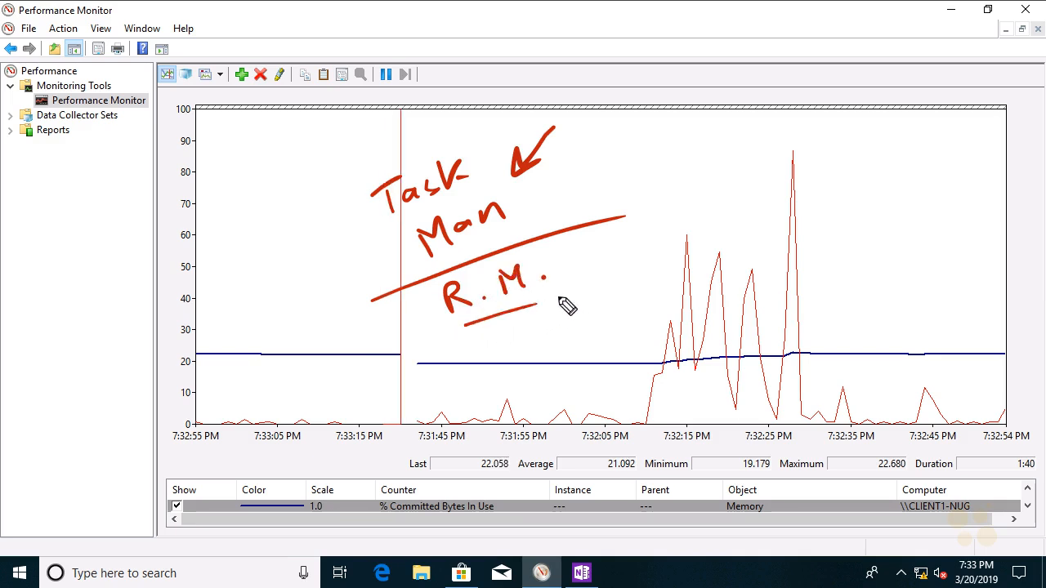
mouse_move(531, 197)
mouse_down()
mouse_move(572, 249)
mouse_move(564, 259)
mouse_up()
mouse_move(582, 245)
mouse_down()
mouse_move(564, 259)
mouse_move(580, 283)
mouse_move(583, 327)
mouse_move(605, 306)
mouse_up()
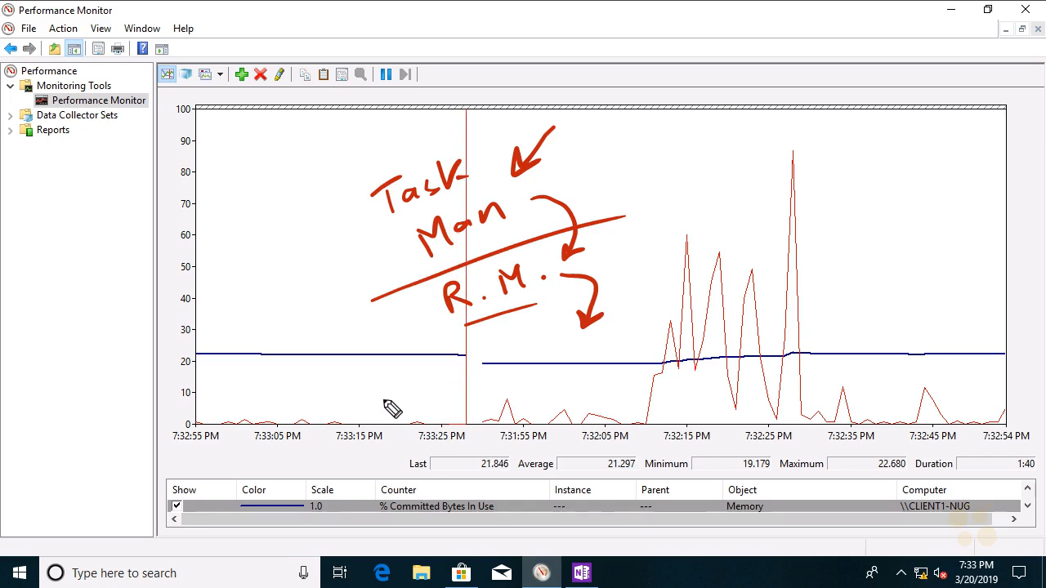
drag(384, 398, 701, 286)
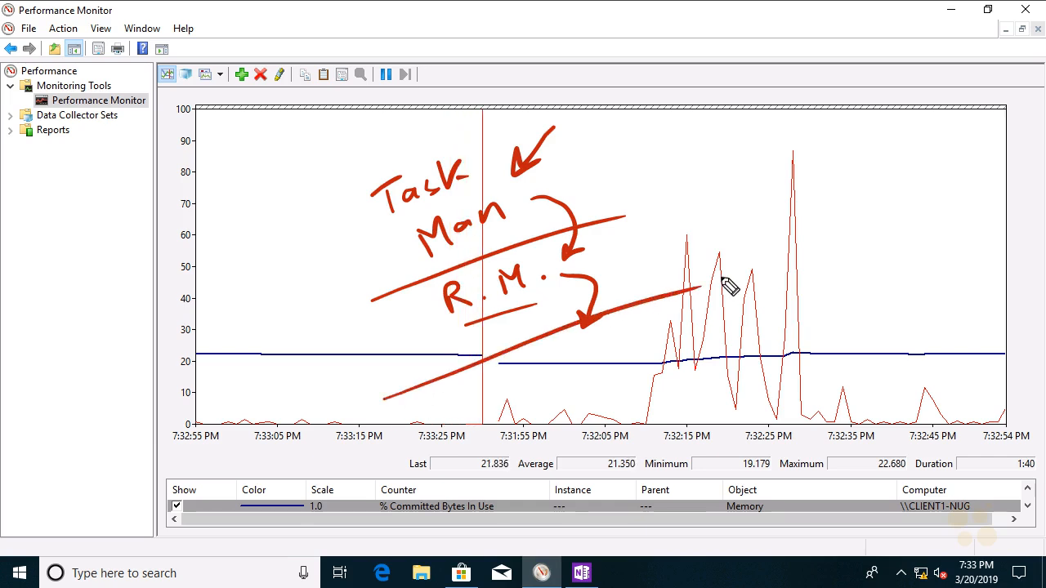
drag(513, 372, 512, 397)
mouse_move(513, 372)
mouse_down()
mouse_move(528, 380)
mouse_move(564, 351)
mouse_move(576, 375)
mouse_move(487, 392)
mouse_move(582, 338)
mouse_up()
click(541, 385)
click(591, 371)
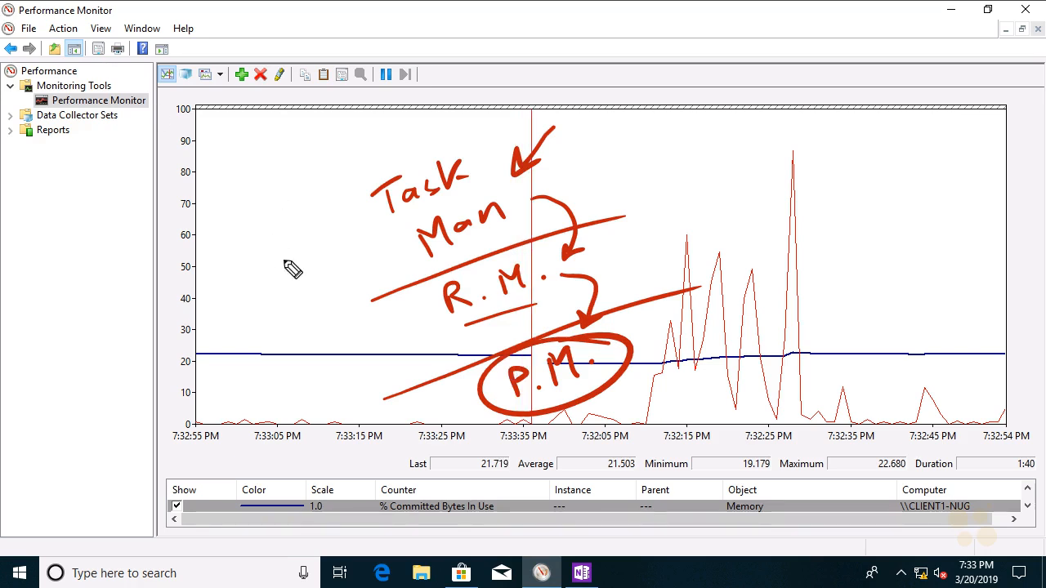
drag(288, 255, 127, 73)
drag(127, 106, 153, 92)
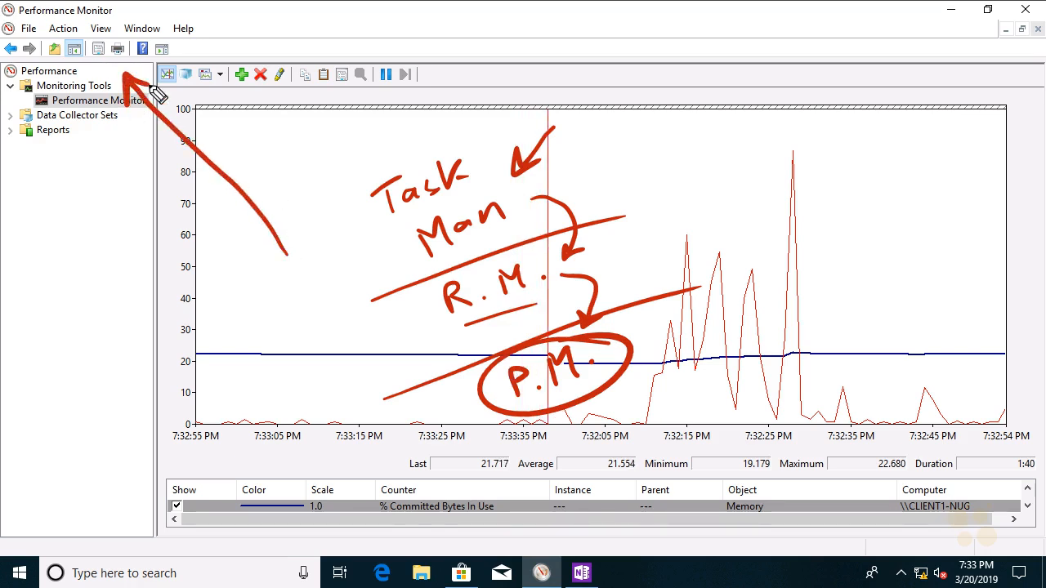